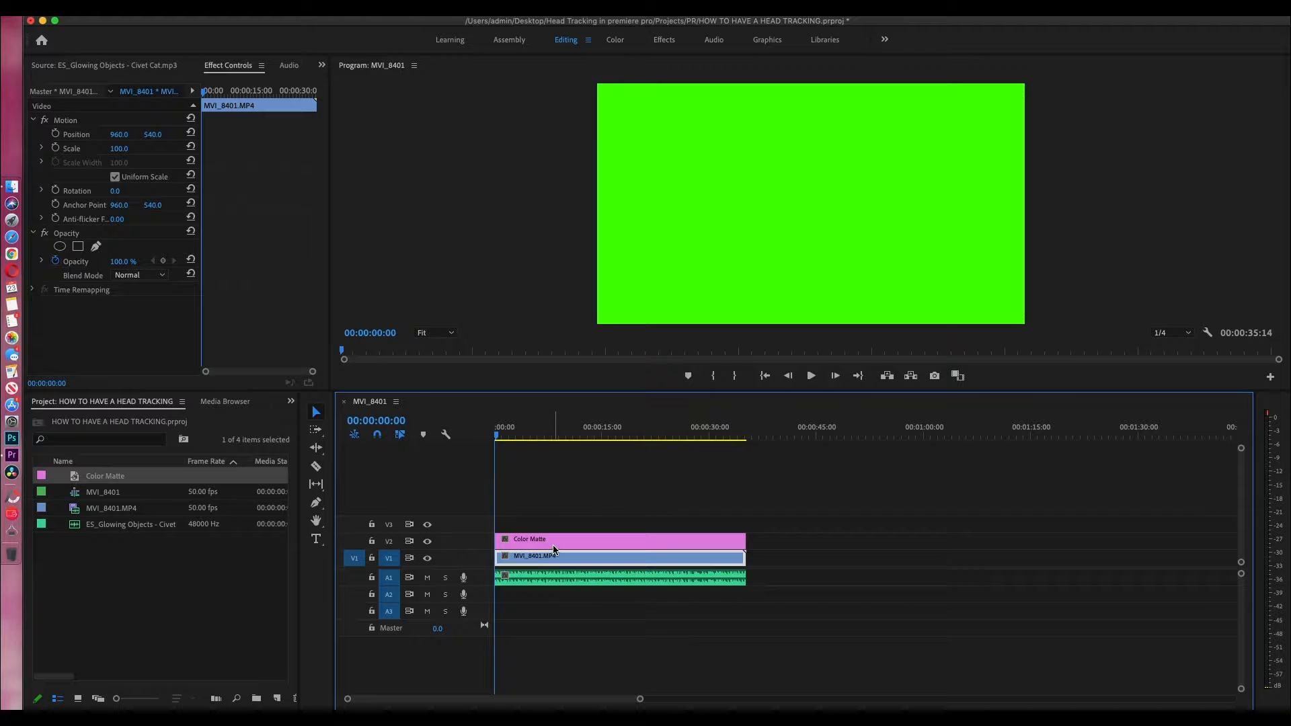
- Add an ellipse opacity mask to the Color Matte clip, shrink it to an oval about head size and place it over the man's face
{"action": "left_click", "coordinate": [552, 545]}
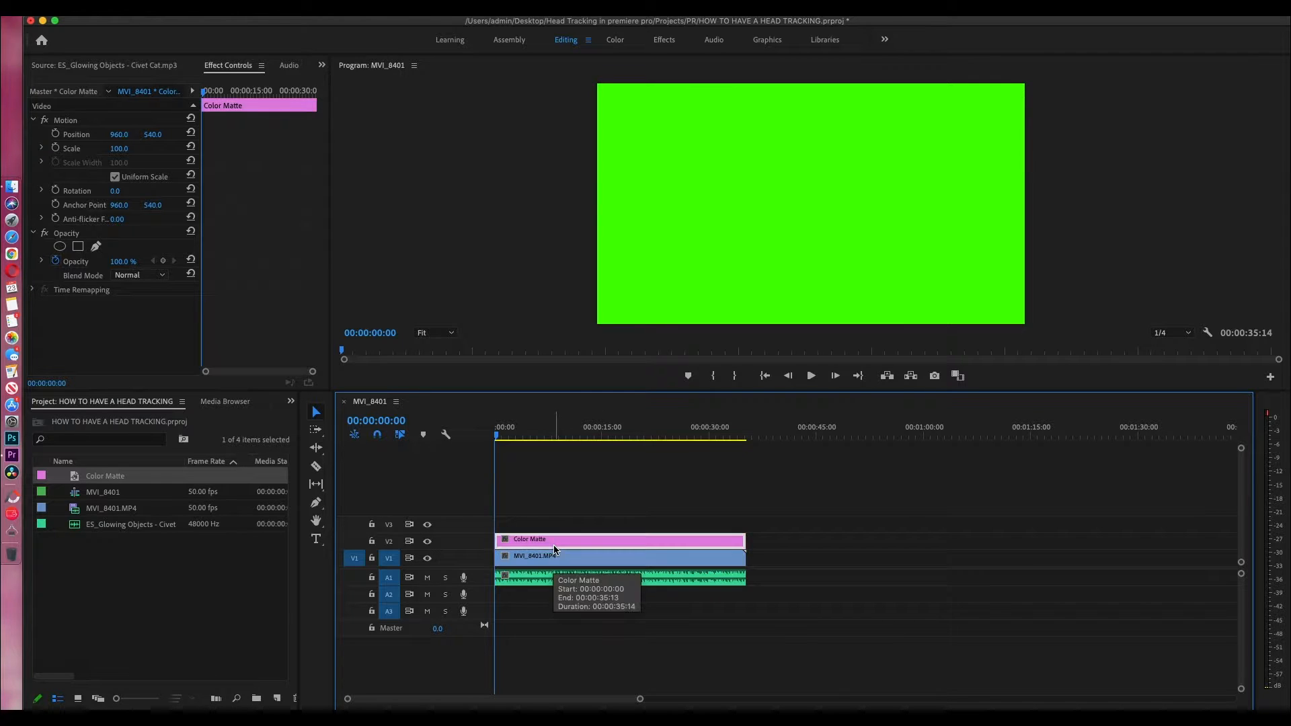
{"action": "left_click", "coordinate": [60, 247]}
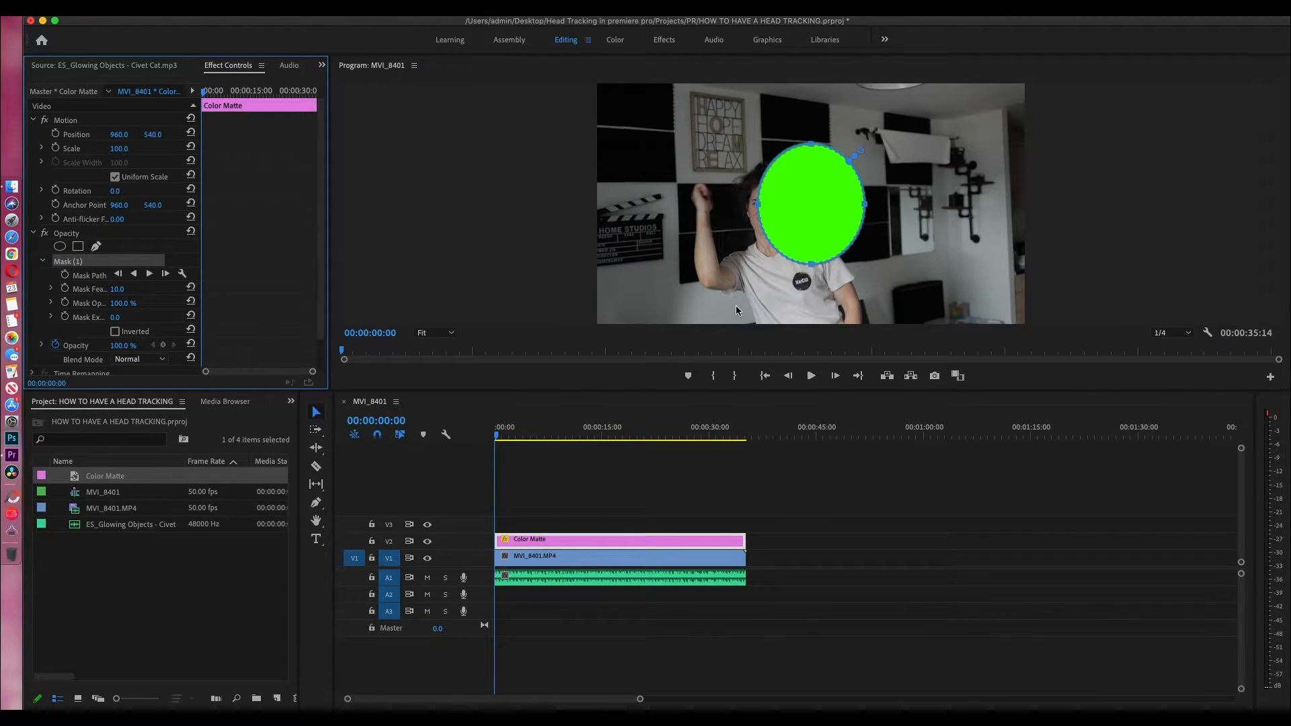
{"action": "left_click_drag", "start_coordinate": [813, 143], "coordinate": [808, 156]}
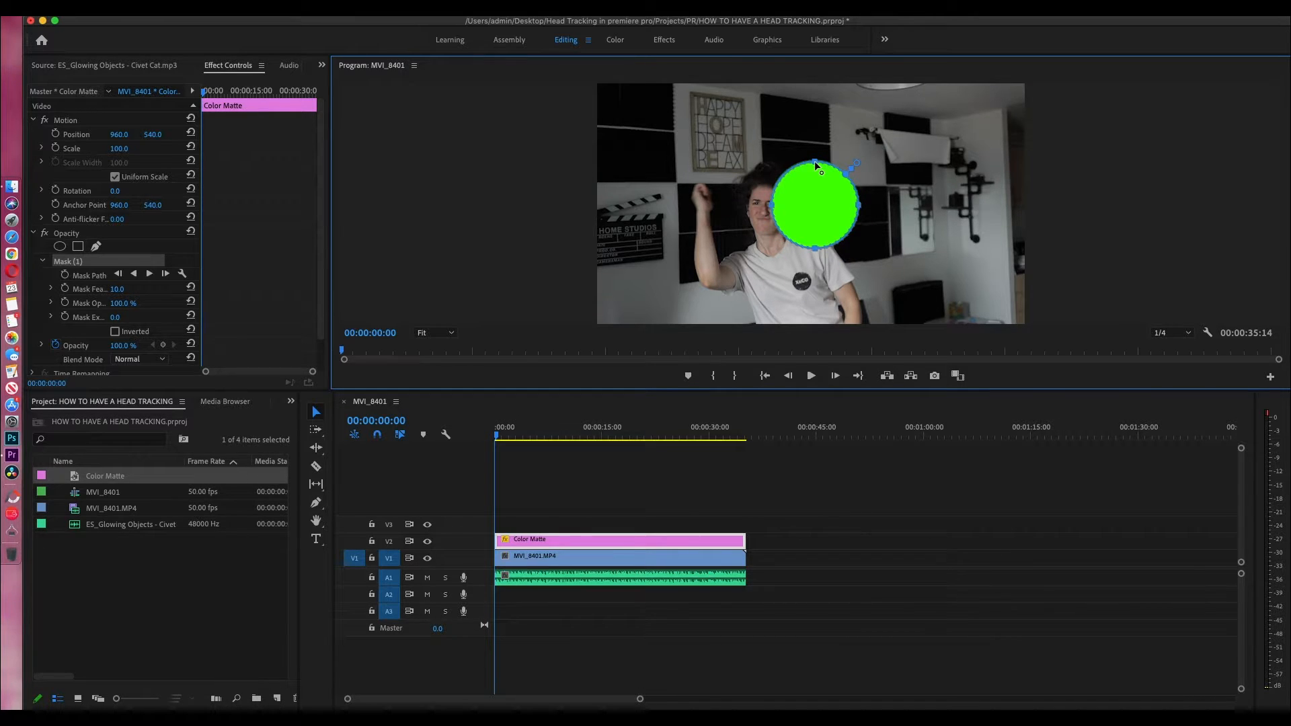
{"action": "left_click_drag", "start_coordinate": [814, 161], "coordinate": [814, 168]}
{"action": "left_click_drag", "start_coordinate": [772, 208], "coordinate": [788, 207]}
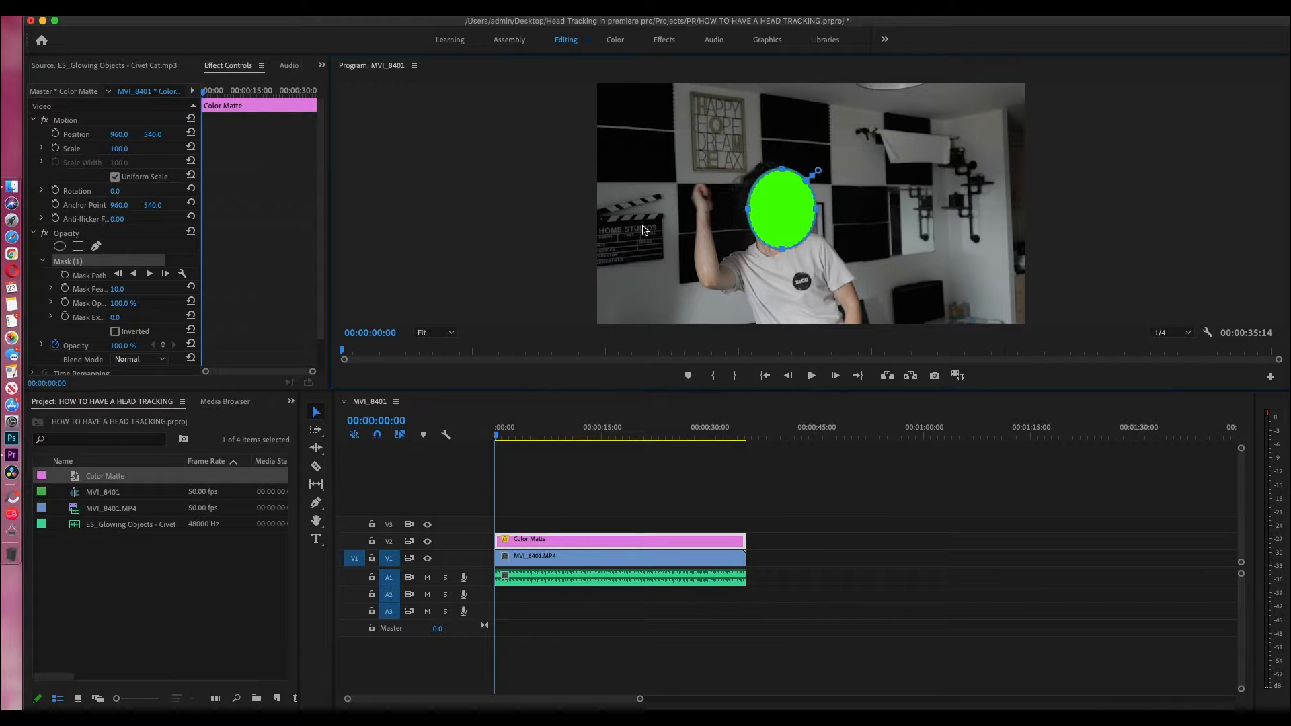
- Lower the Color Matte's opacity to 30% and move its mask from the face to the centre of the frame
{"action": "mouse_move", "coordinate": [122, 346]}
{"action": "left_mouse_down"}
{"action": "mouse_move", "coordinate": [80, 346]}
{"action": "mouse_move", "coordinate": [100, 346]}
{"action": "left_mouse_up"}
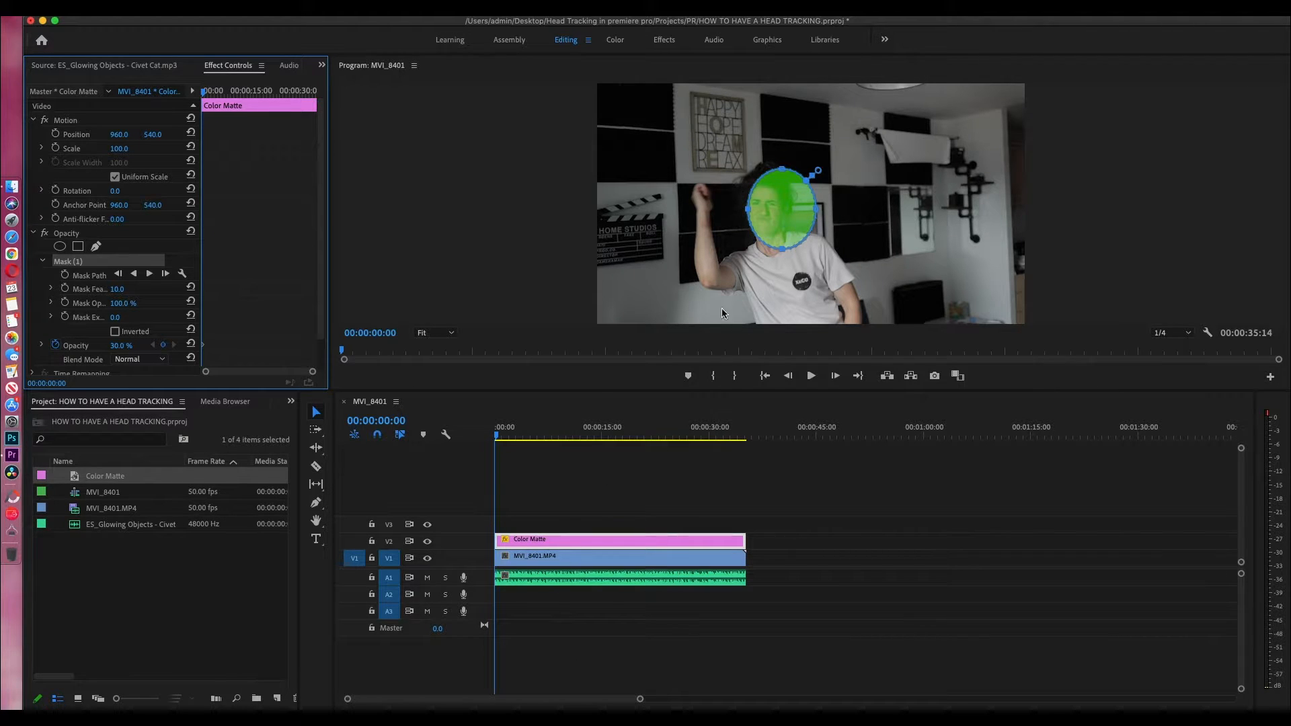
{"action": "left_click", "coordinate": [777, 212]}
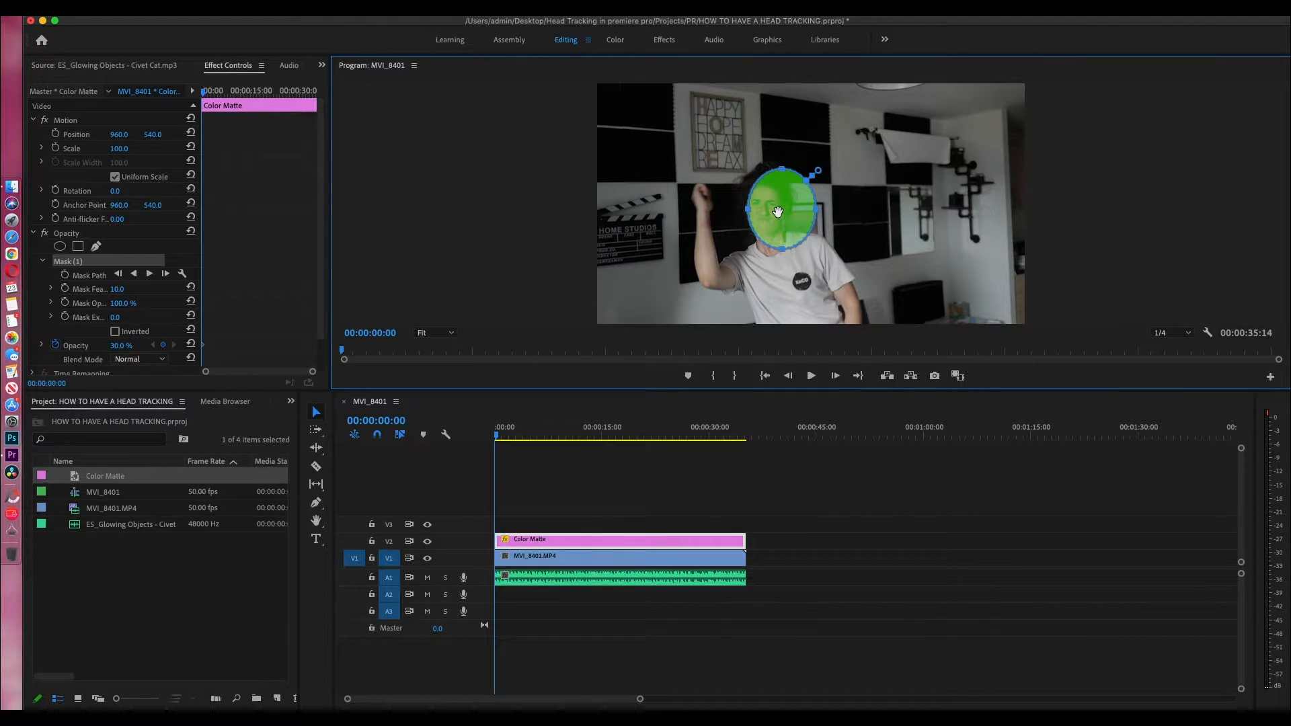
{"action": "left_click_drag", "start_coordinate": [777, 212], "coordinate": [839, 224]}
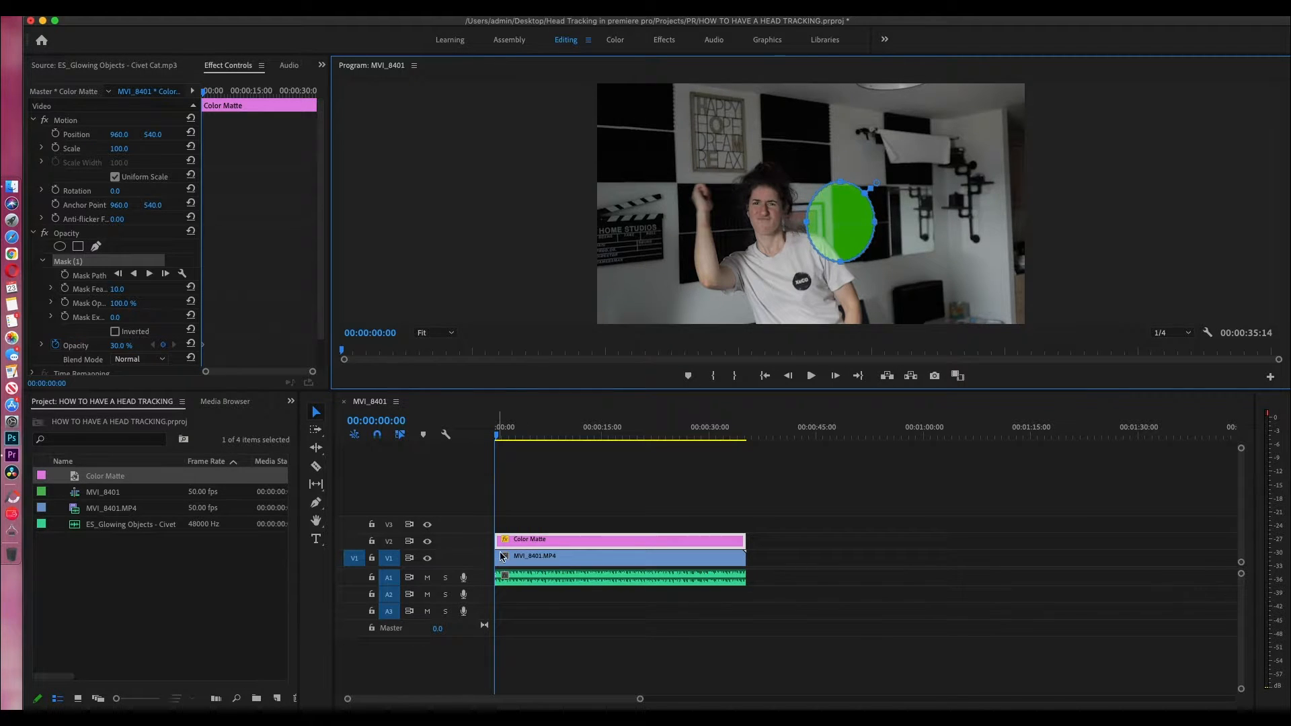
- Find the Transform video effect under Distort and apply it to the MVI_8401.MP4 clip
{"action": "left_click", "coordinate": [501, 556]}
{"action": "left_click", "coordinate": [290, 402]}
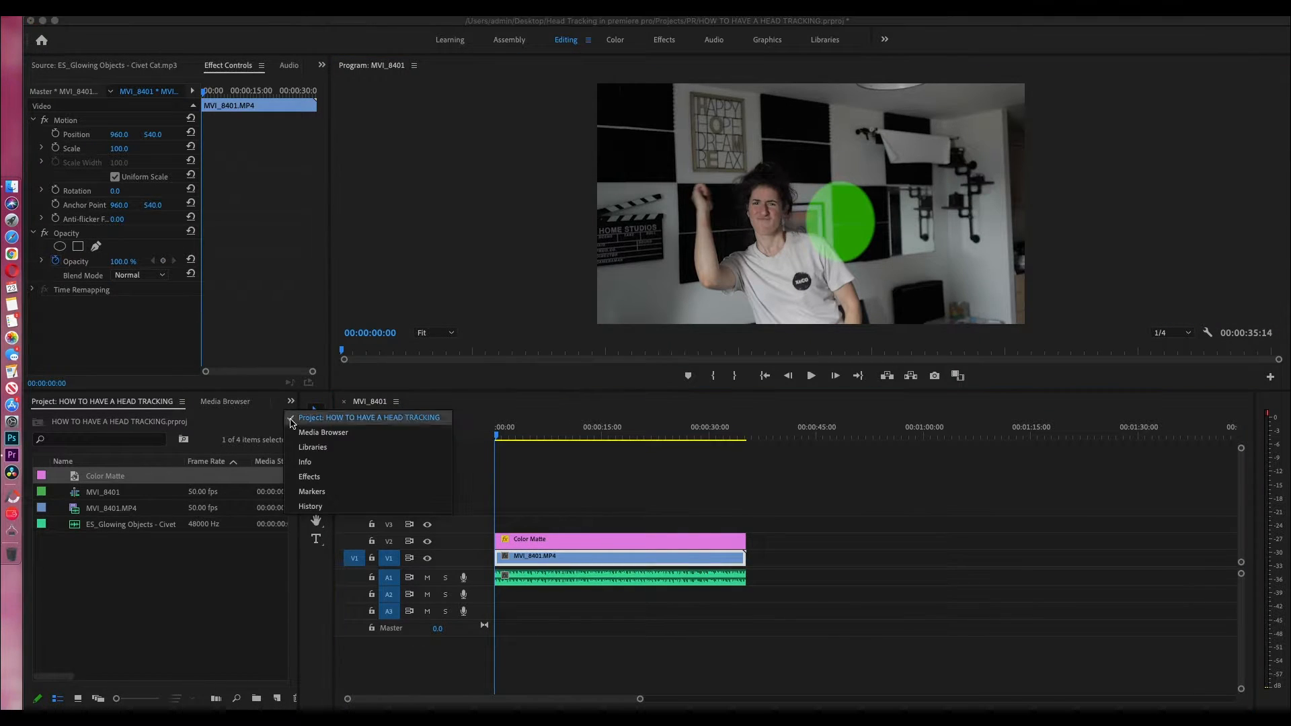
{"action": "left_click", "coordinate": [313, 478]}
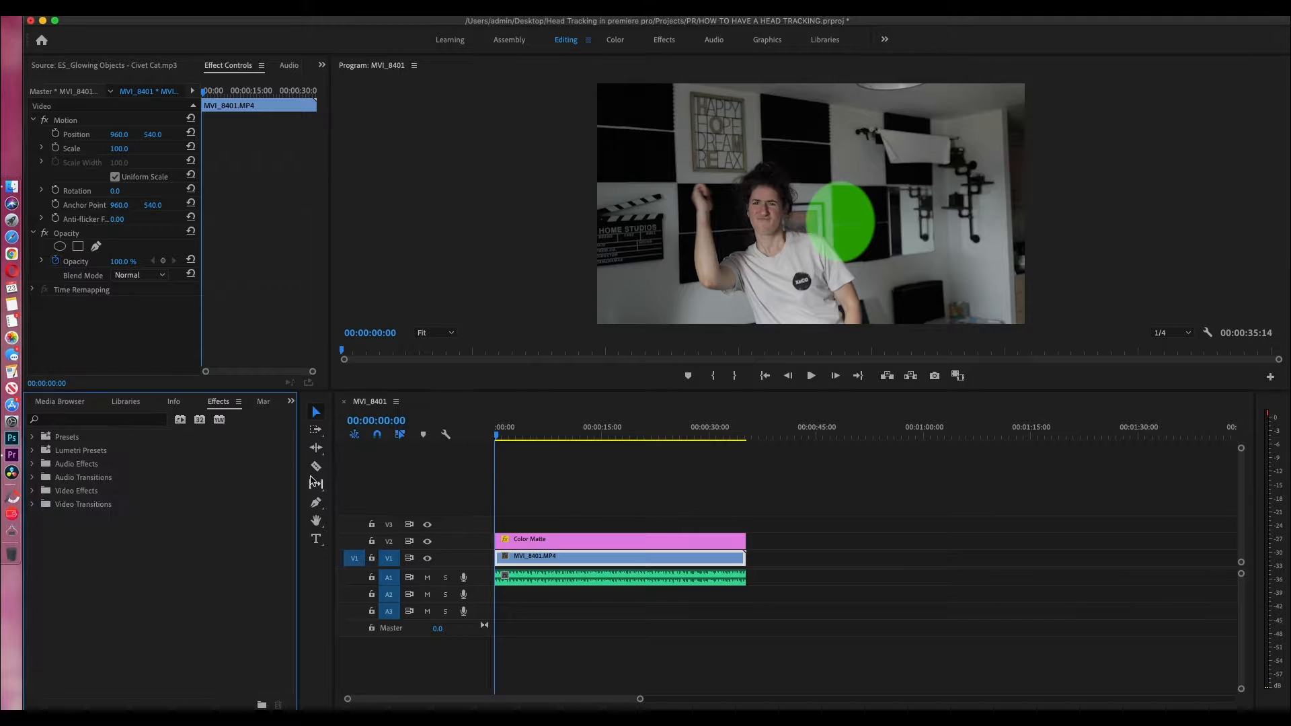
{"action": "left_click", "coordinate": [94, 420]}
{"action": "type", "text": "TRANS"}
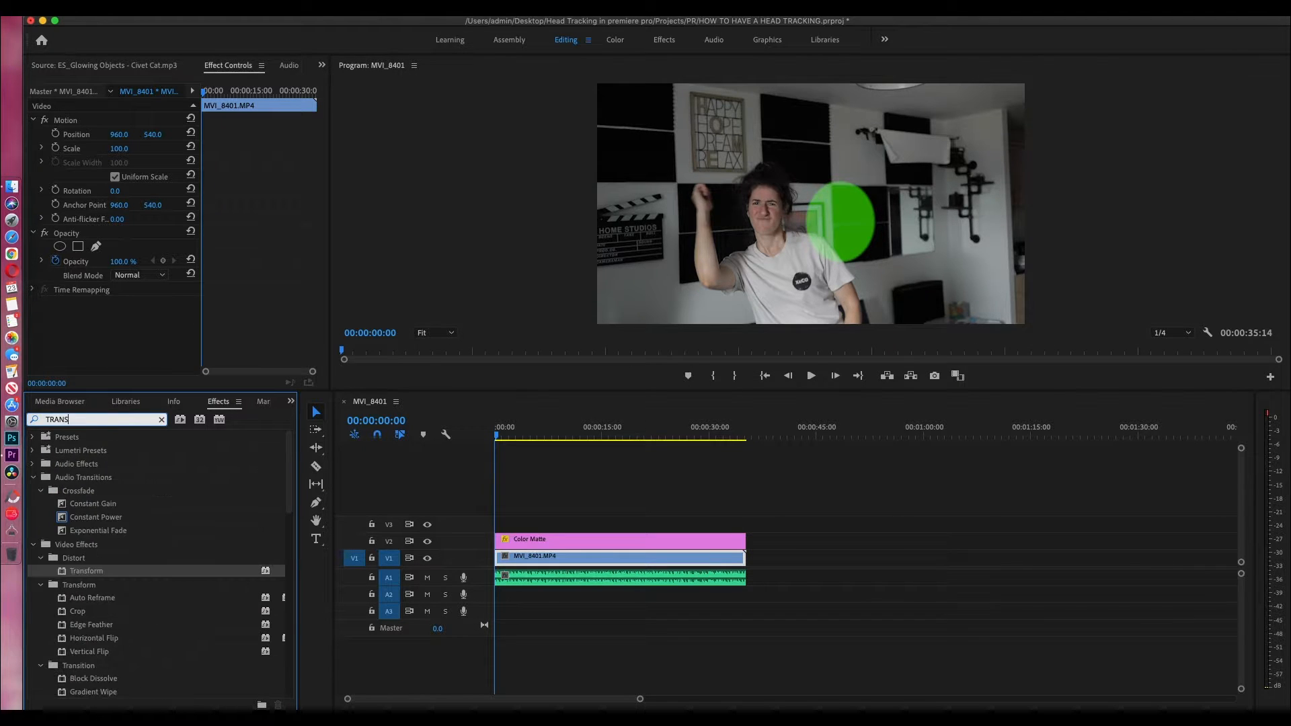
{"action": "type", "text": "FO"}
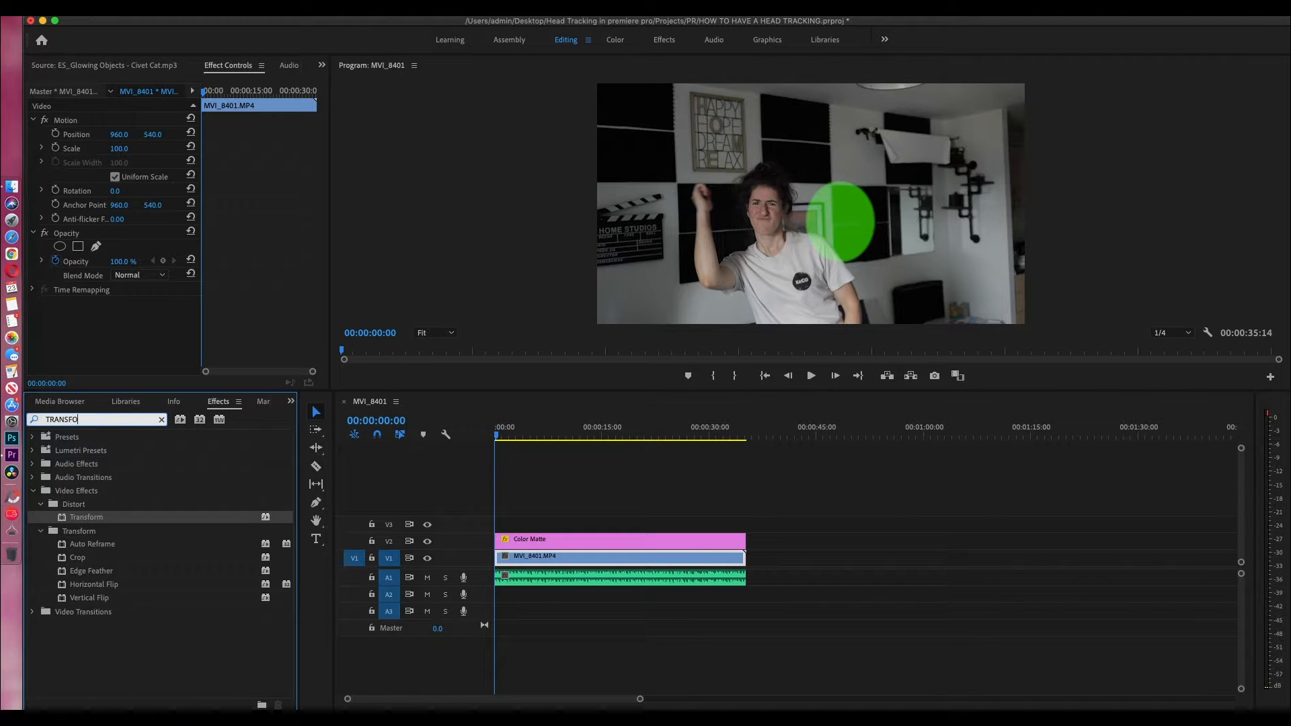
{"action": "left_click", "coordinate": [88, 519]}
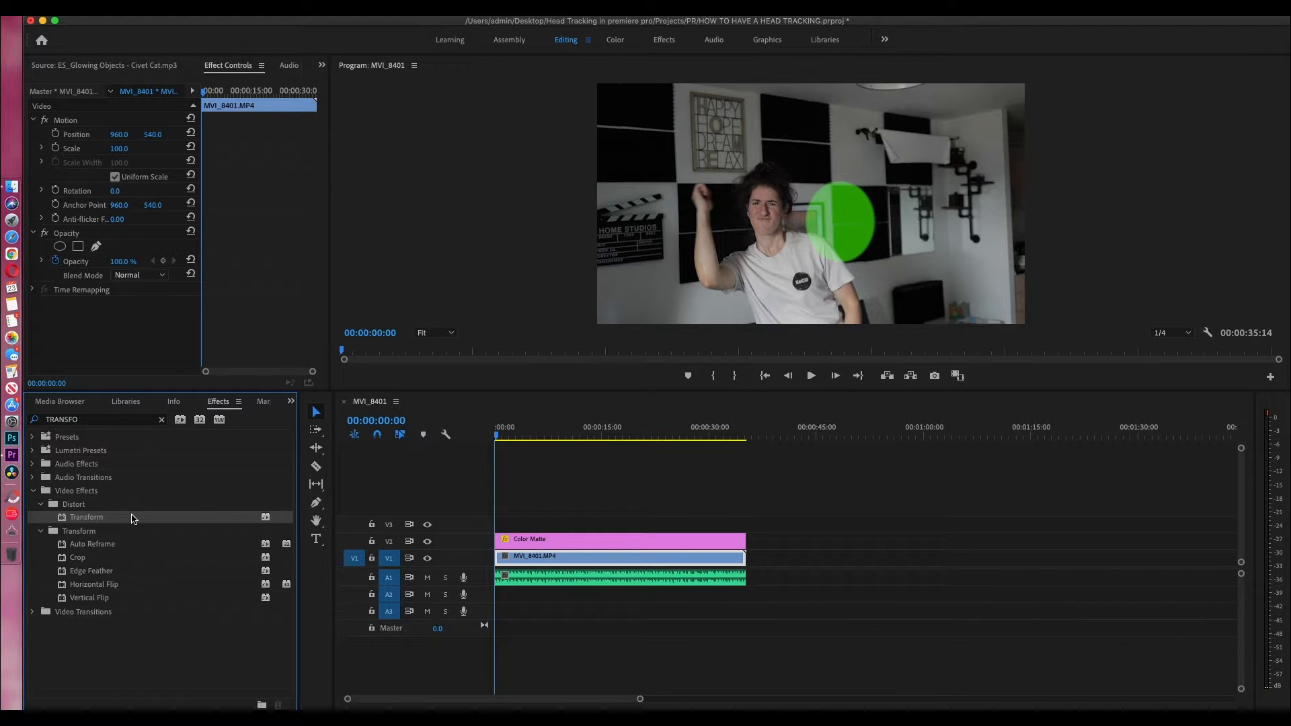
{"action": "double_click", "coordinate": [134, 519]}
- Widen the effect settings area and enable keyframing for the Transform effect's Scale and Position at the first frame
{"action": "scroll", "coordinate": [98, 316], "scroll_direction": "down", "scroll_amount": 5}
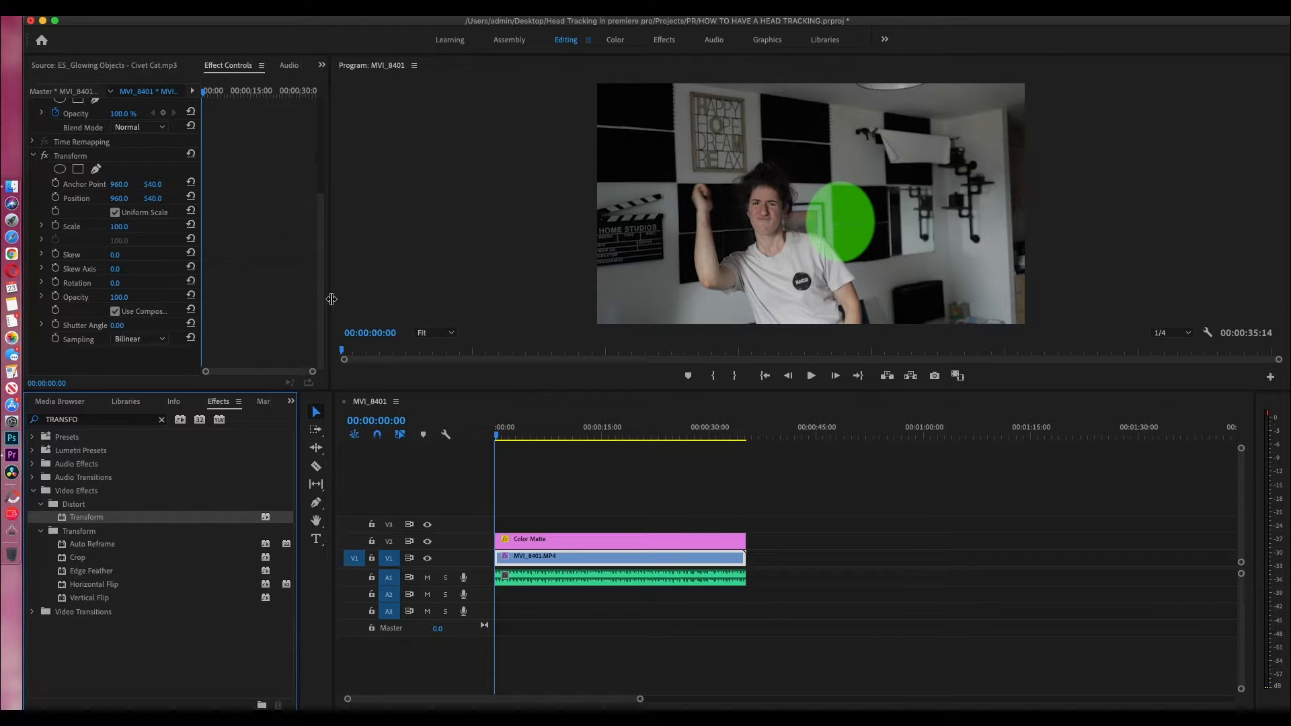
{"action": "left_click_drag", "start_coordinate": [330, 300], "coordinate": [536, 302]}
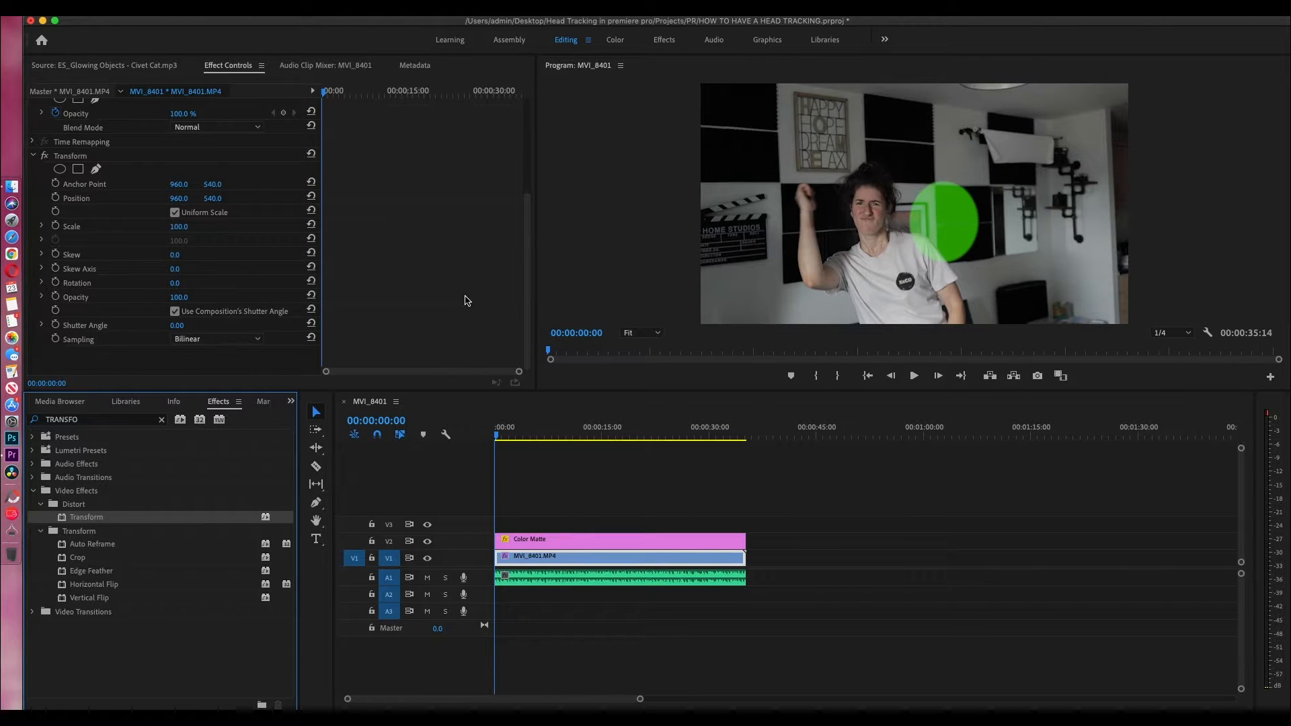
{"action": "left_click", "coordinate": [56, 228]}
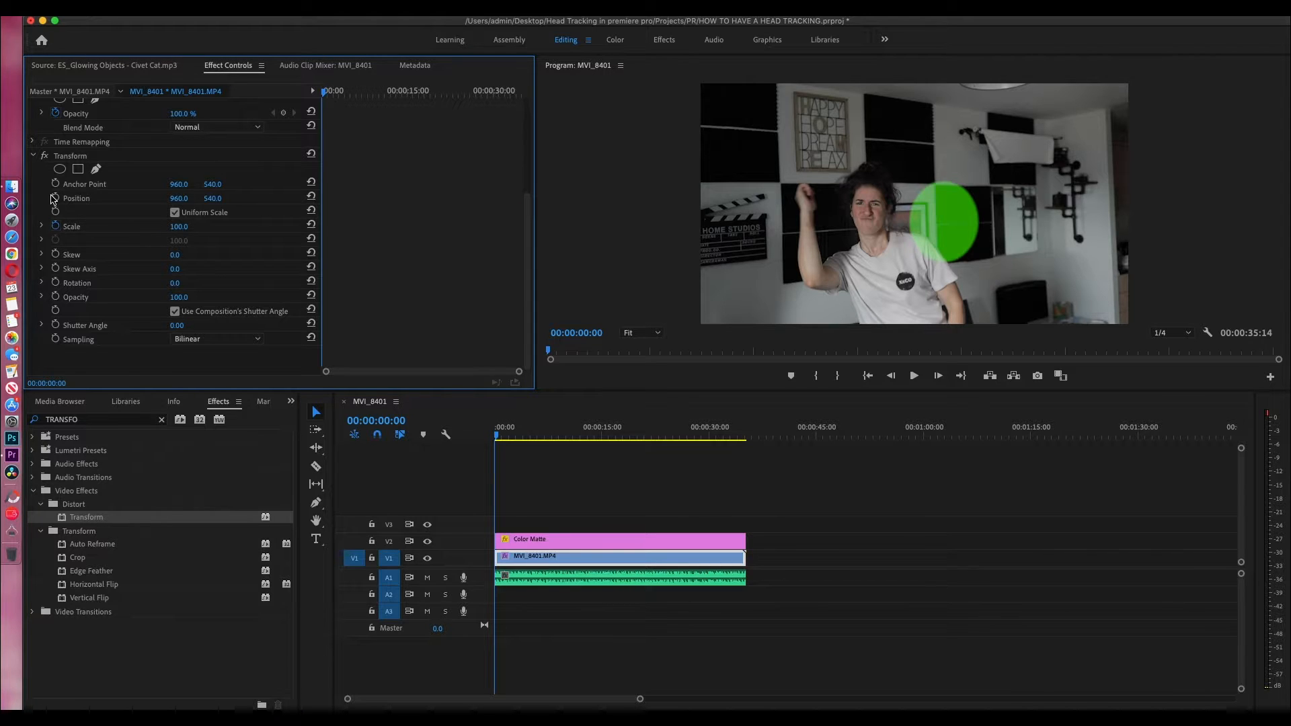
{"action": "left_click", "coordinate": [55, 198]}
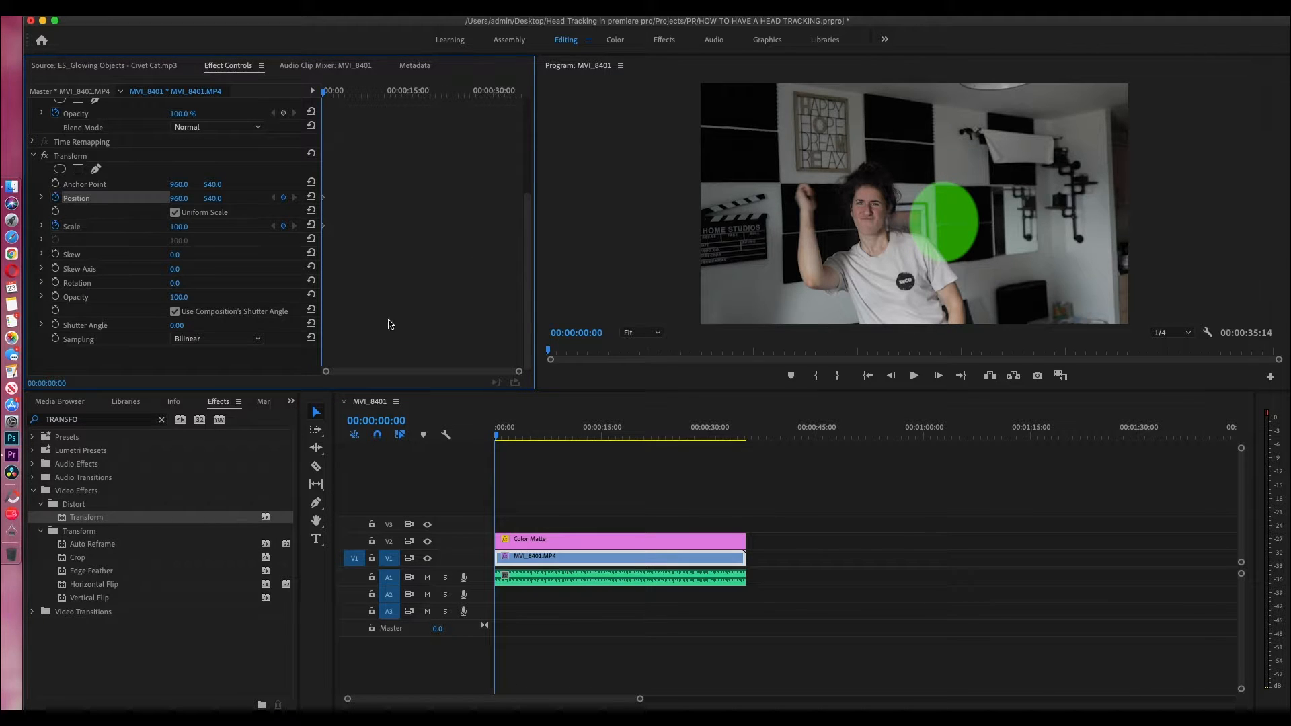
- At the first frame, scale the clip to 148 with Transform and shift its horizontal position to put the face under the green oval
{"action": "left_click", "coordinate": [500, 436]}
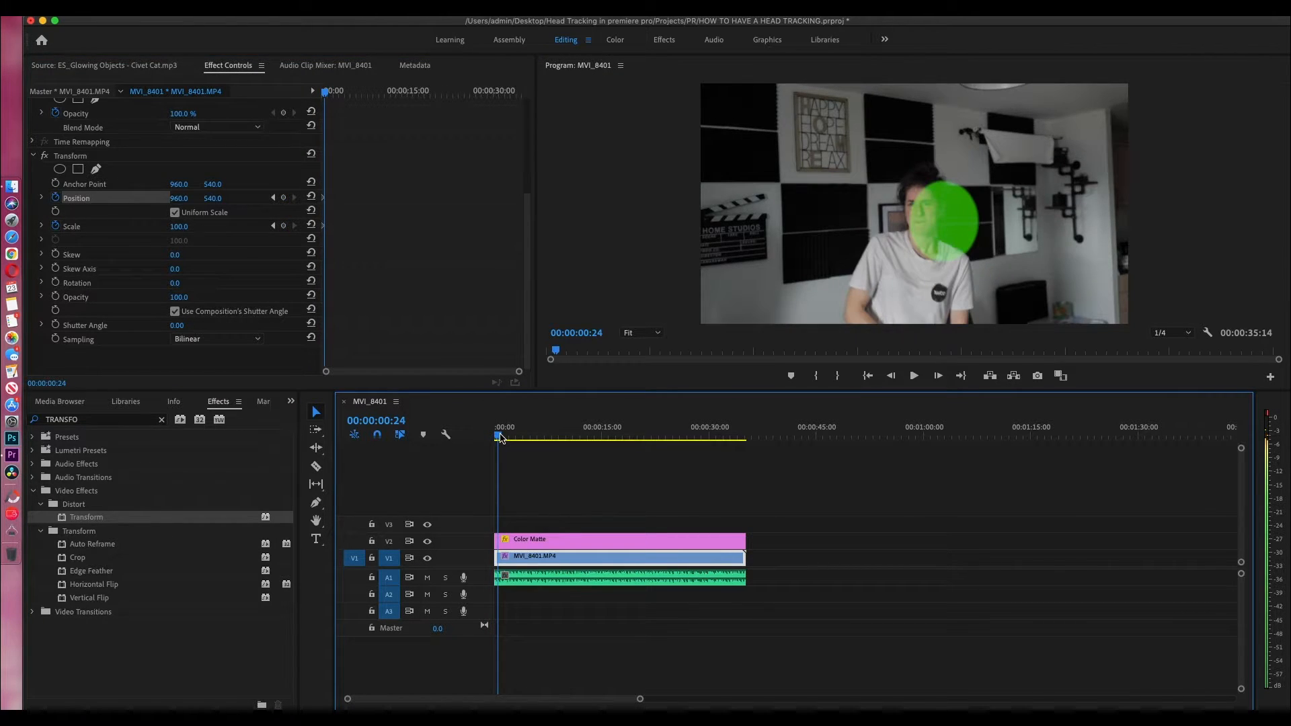
{"action": "left_click_drag", "start_coordinate": [501, 437], "coordinate": [490, 438]}
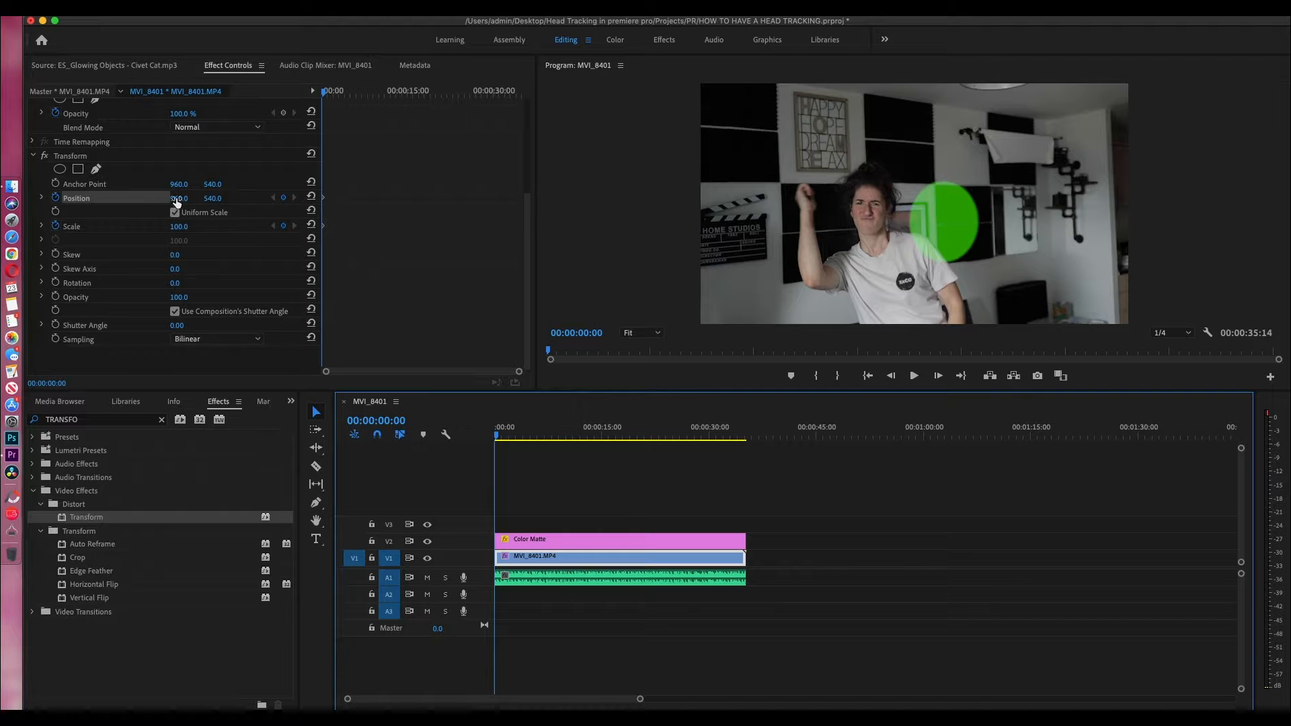
{"action": "left_click_drag", "start_coordinate": [177, 203], "coordinate": [376, 203]}
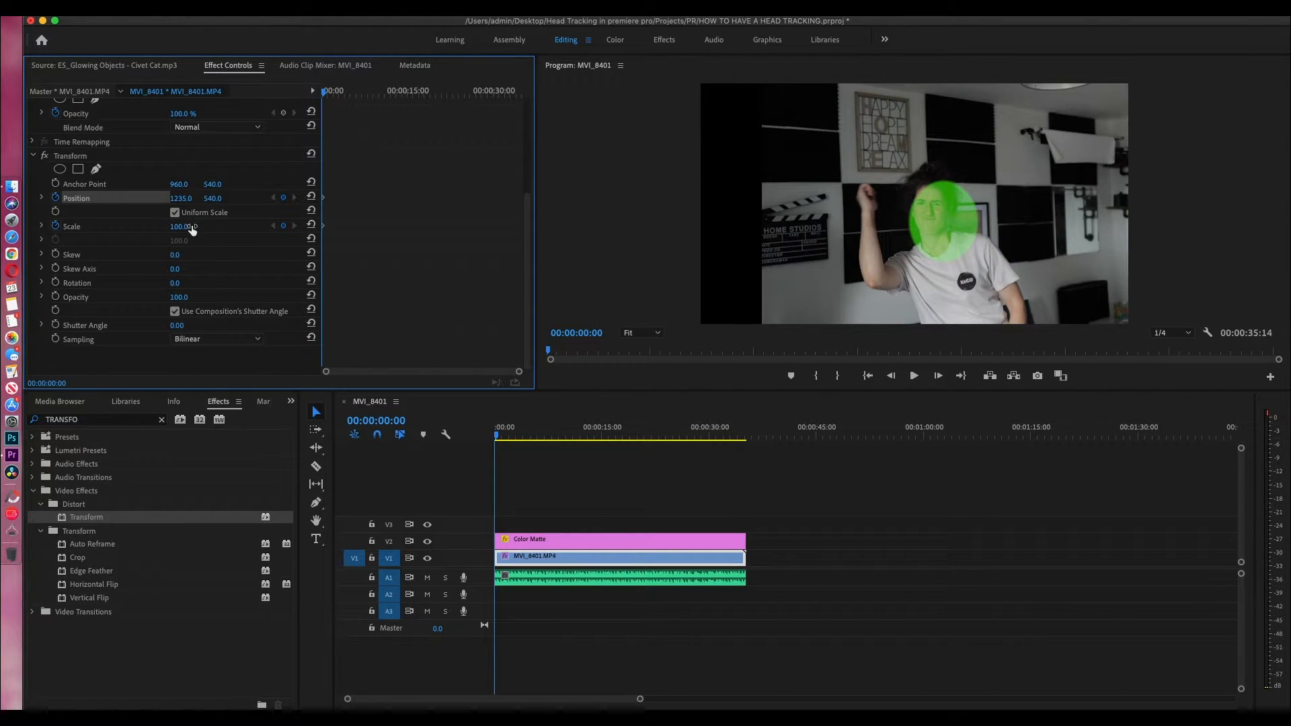
{"action": "left_click_drag", "start_coordinate": [182, 227], "coordinate": [247, 264]}
- At 00:00:00:28, set the Transform position to 1141, 628 to centre the face under the green oval
{"action": "left_click_drag", "start_coordinate": [496, 436], "coordinate": [495, 436]}
{"action": "key", "text": "space"}
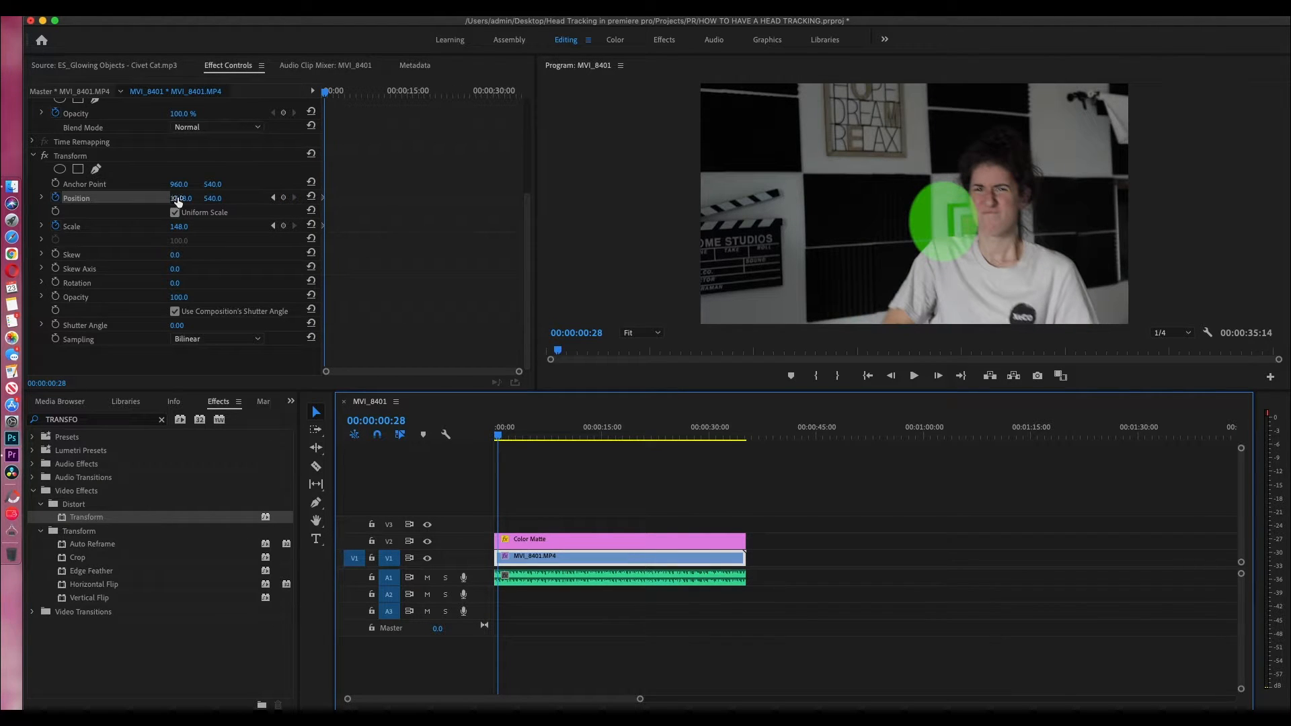
{"action": "left_click_drag", "start_coordinate": [180, 204], "coordinate": [67, 204]}
{"action": "left_click_drag", "start_coordinate": [221, 204], "coordinate": [281, 204]}
{"action": "left_click_drag", "start_coordinate": [173, 200], "coordinate": [161, 200]}
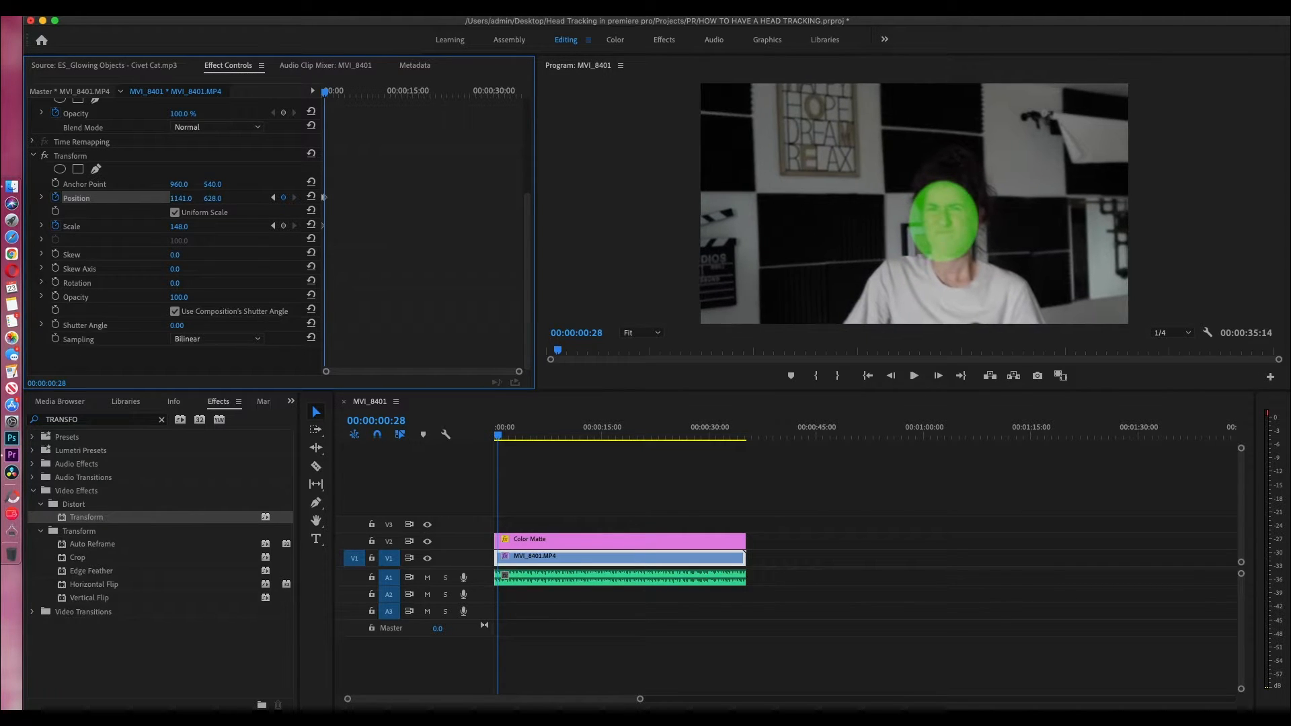
- Keyframe the Transform position on the face at 1294, 636 for 00:00:00:38 and 1103, 608 for 00:00:01:16
{"action": "left_click_drag", "start_coordinate": [498, 437], "coordinate": [500, 438]}
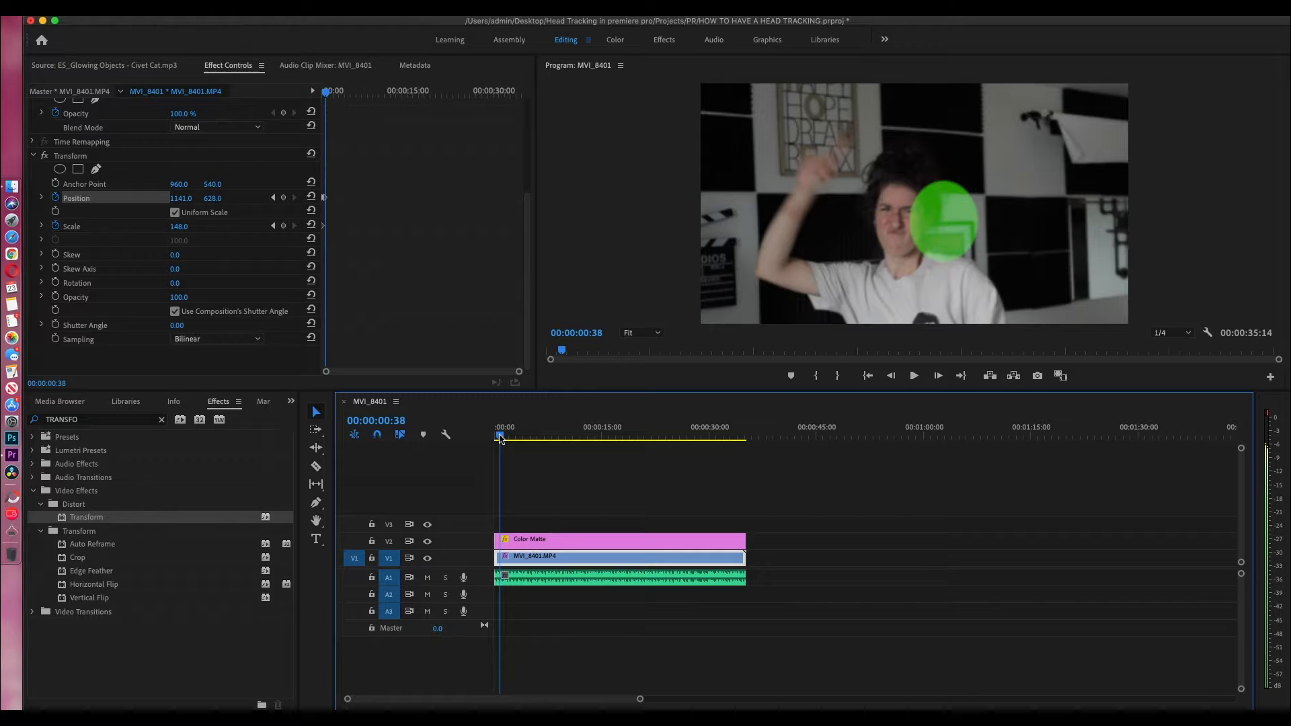
{"action": "left_click_drag", "start_coordinate": [181, 199], "coordinate": [227, 200]}
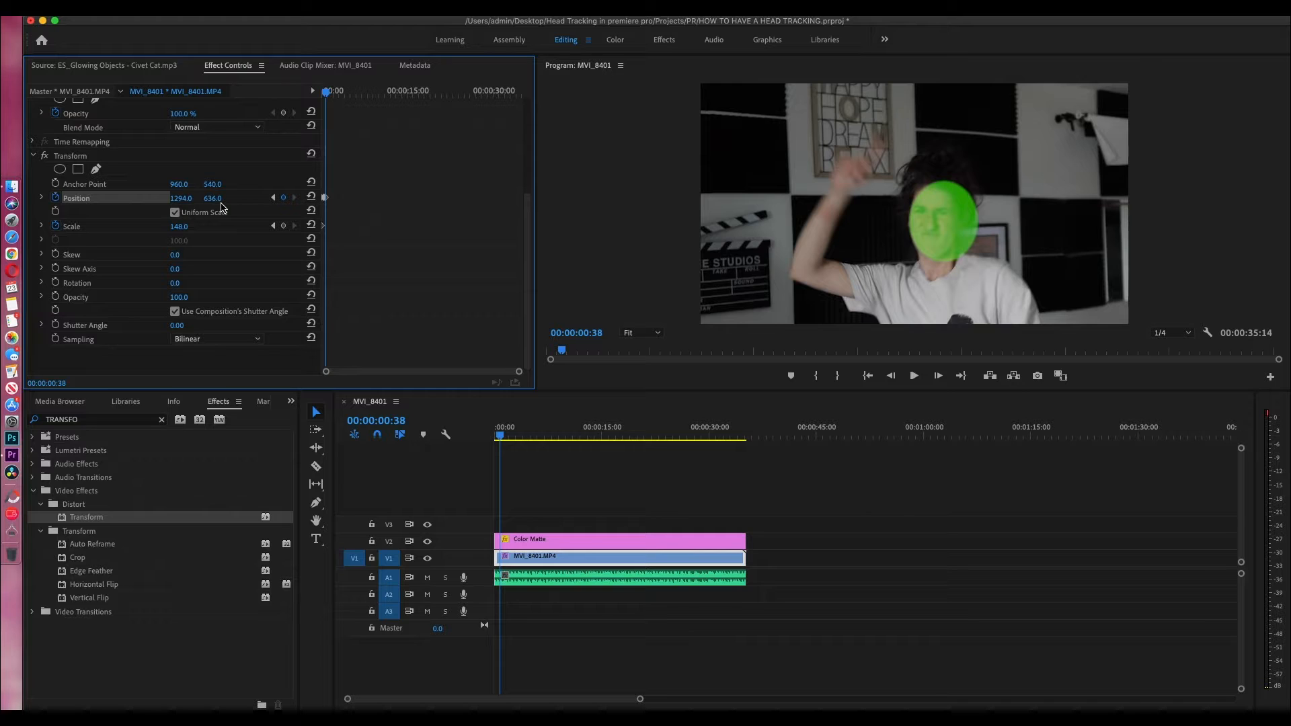
{"action": "left_click_drag", "start_coordinate": [502, 437], "coordinate": [506, 437]}
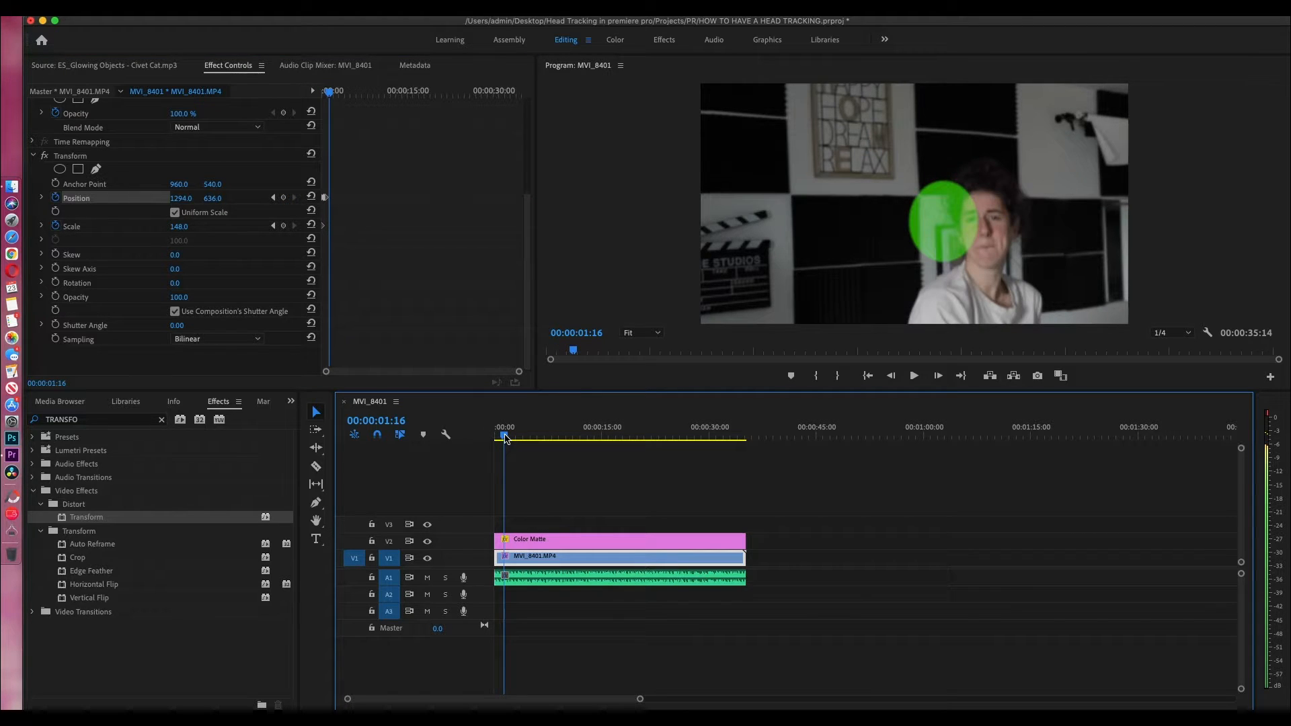
{"action": "left_click_drag", "start_coordinate": [640, 699], "coordinate": [575, 700]}
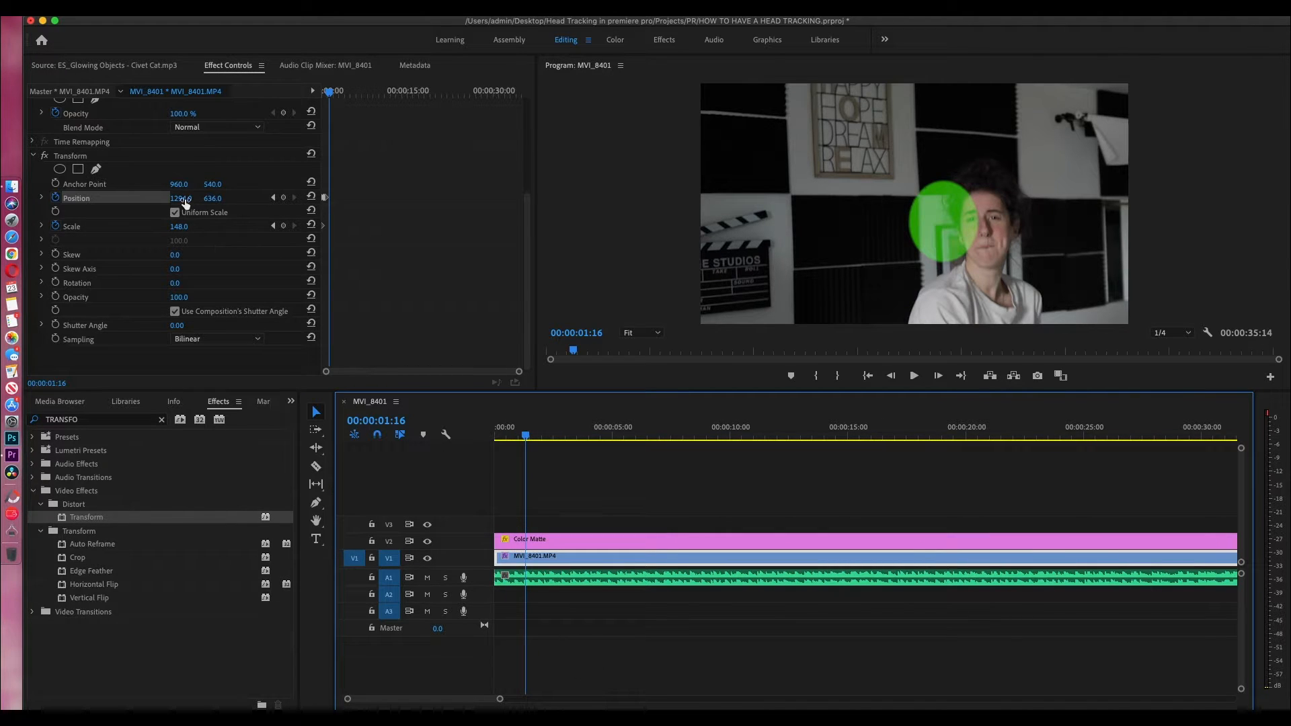
{"action": "left_click_drag", "start_coordinate": [181, 198], "coordinate": [116, 198]}
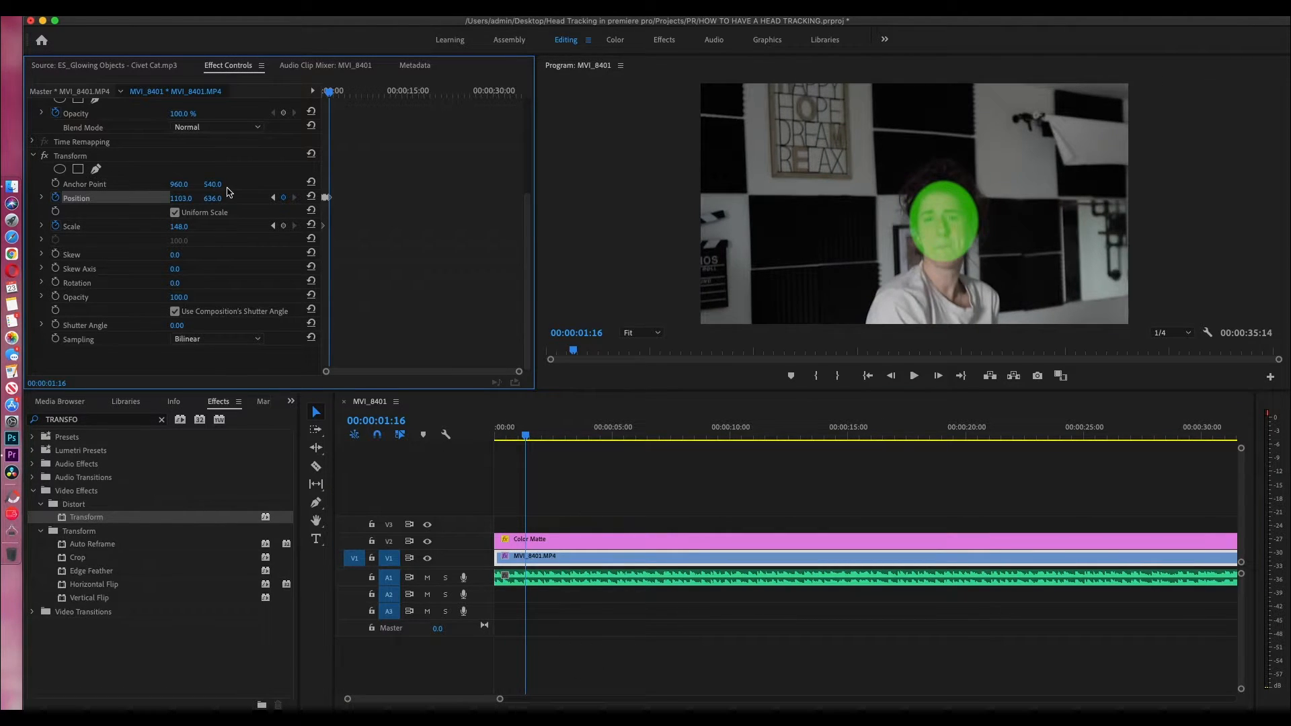
{"action": "left_click_drag", "start_coordinate": [216, 199], "coordinate": [201, 198]}
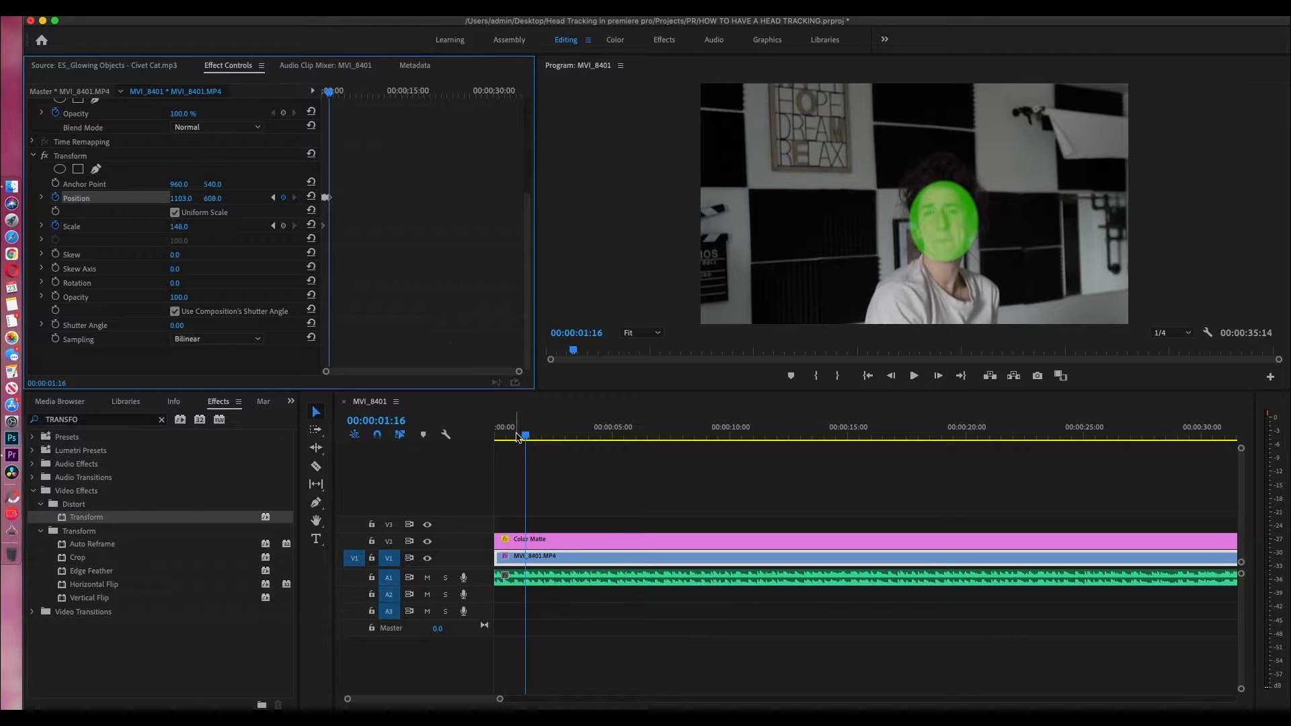
- Keyframe the Transform position on the face at 1322, 658 for 00:00:01:33 and 1425, 525 for 00:00:01:40
{"action": "left_click_drag", "start_coordinate": [527, 439], "coordinate": [534, 440]}
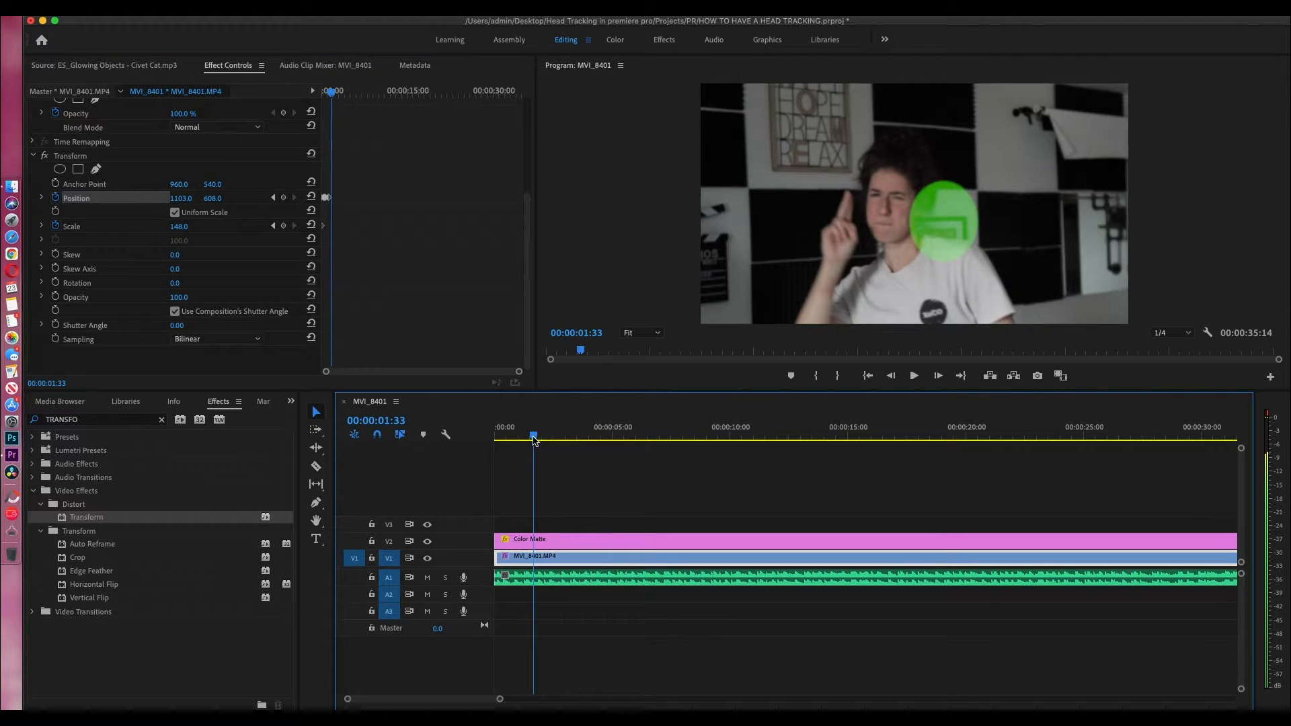
{"action": "left_click_drag", "start_coordinate": [181, 199], "coordinate": [230, 198]}
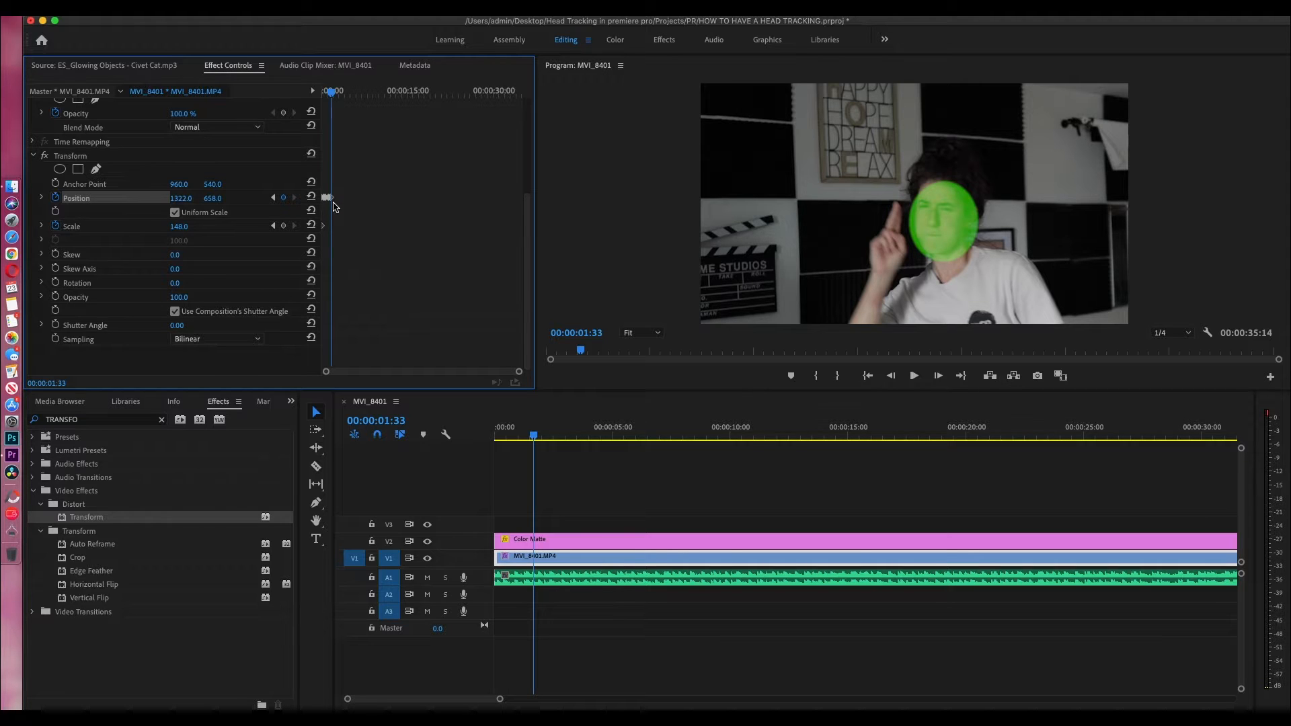
{"action": "mouse_move", "coordinate": [543, 437]}
{"action": "left_mouse_down"}
{"action": "mouse_move", "coordinate": [506, 437]}
{"action": "mouse_move", "coordinate": [540, 439]}
{"action": "left_mouse_up"}
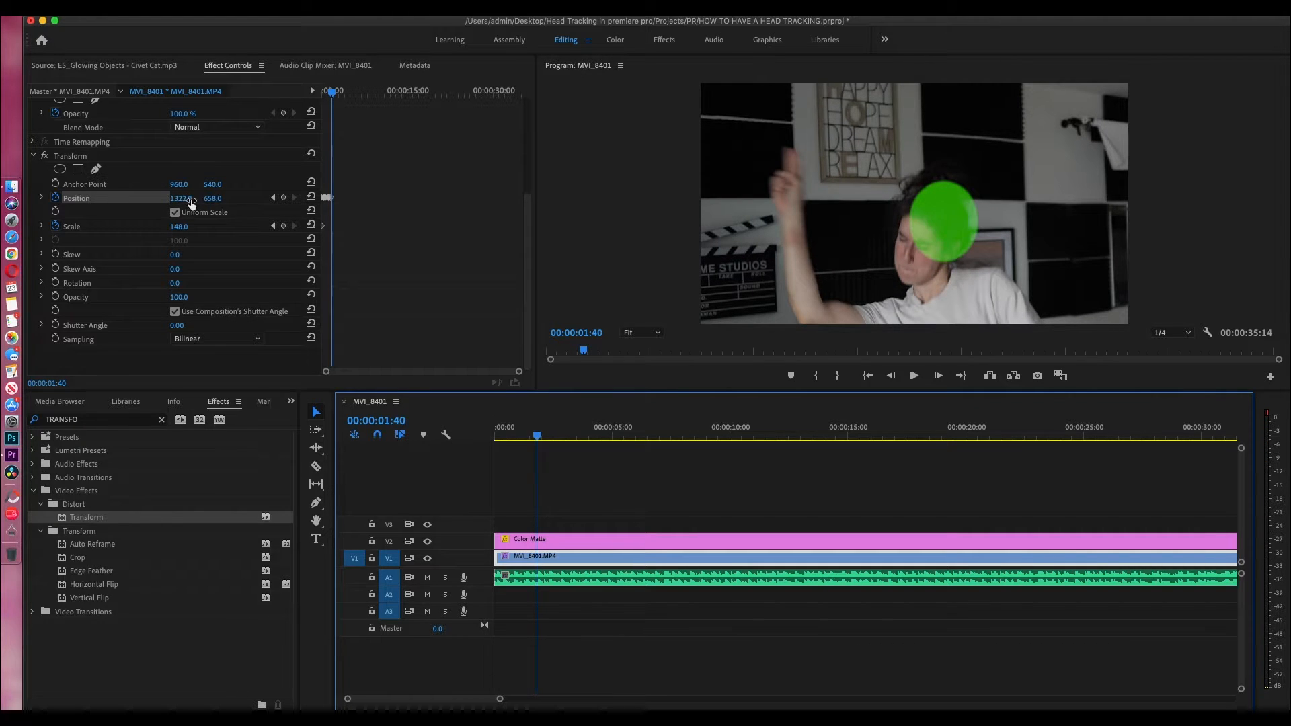
{"action": "mouse_move", "coordinate": [191, 204]}
{"action": "left_mouse_down"}
{"action": "mouse_move", "coordinate": [228, 204]}
{"action": "mouse_move", "coordinate": [195, 198]}
{"action": "left_mouse_up"}
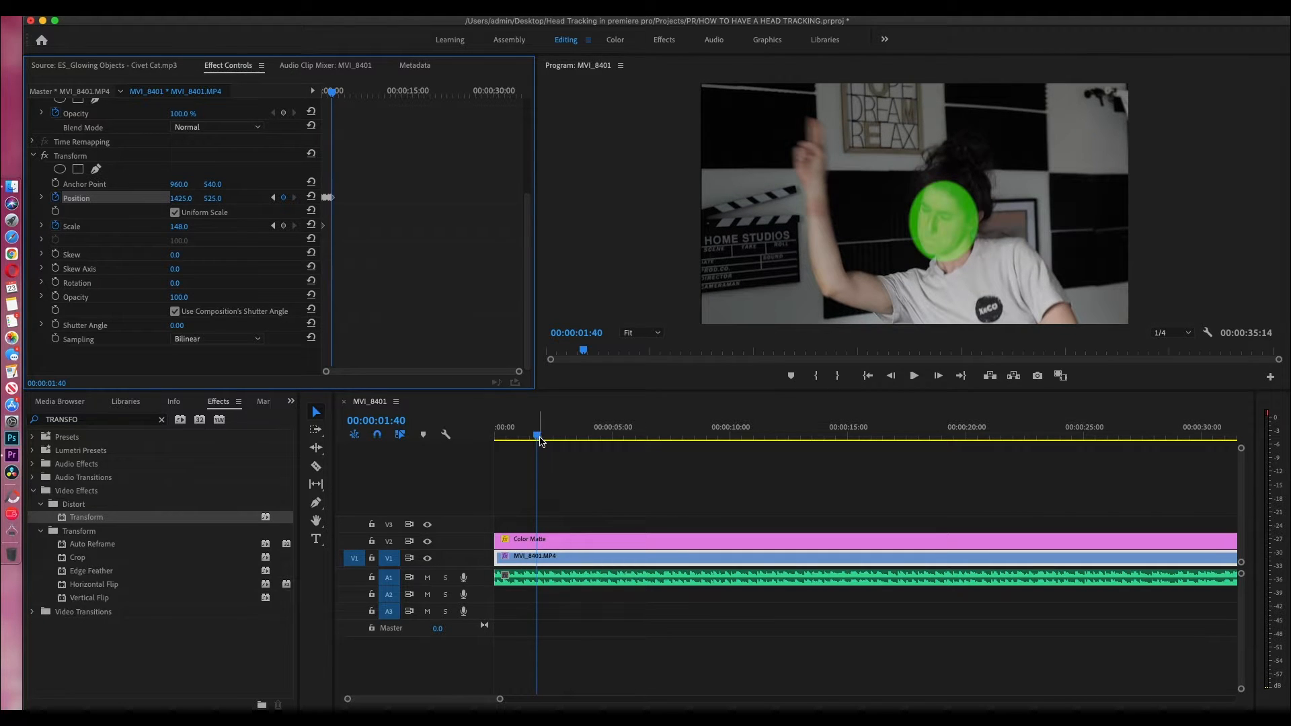
- At 00:00:02:11, set the Transform's horizontal position to 1161 to bring the face back under the green oval
{"action": "left_click", "coordinate": [539, 437]}
{"action": "left_click_drag", "start_coordinate": [539, 439], "coordinate": [546, 440]}
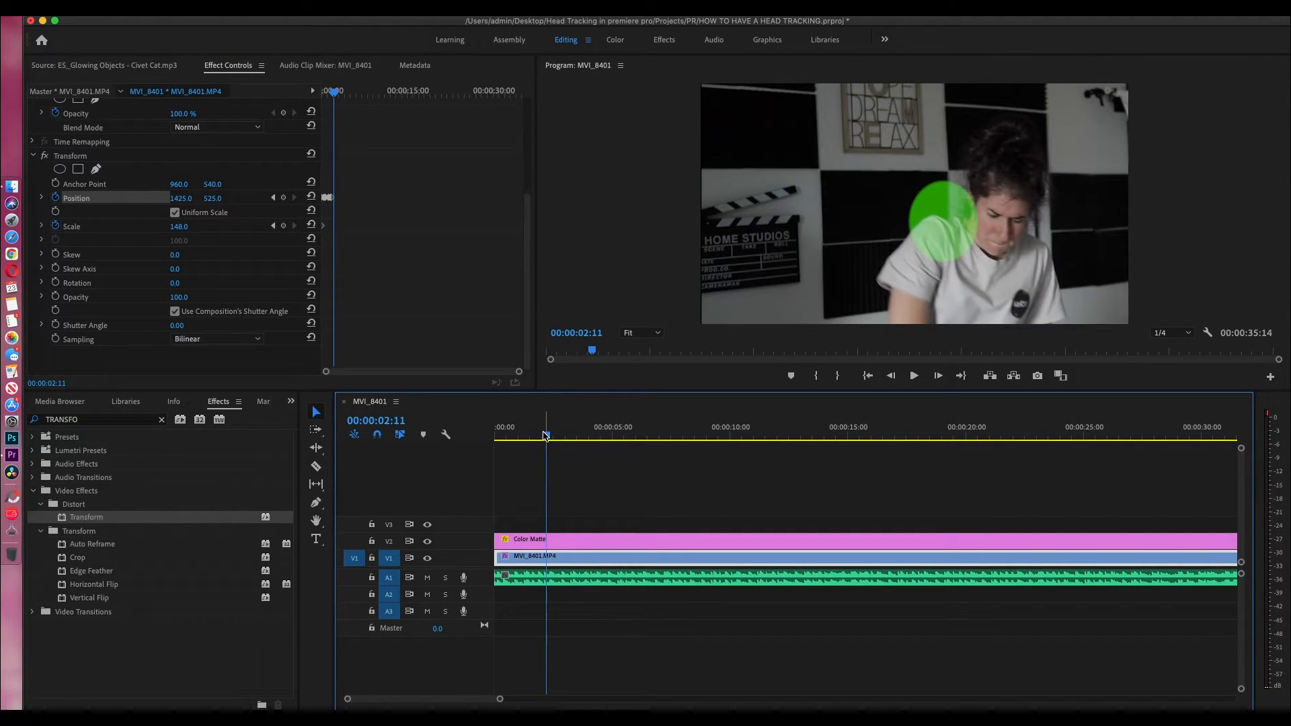
{"action": "left_click_drag", "start_coordinate": [182, 198], "coordinate": [150, 198]}
{"action": "left_click", "coordinate": [215, 196]}
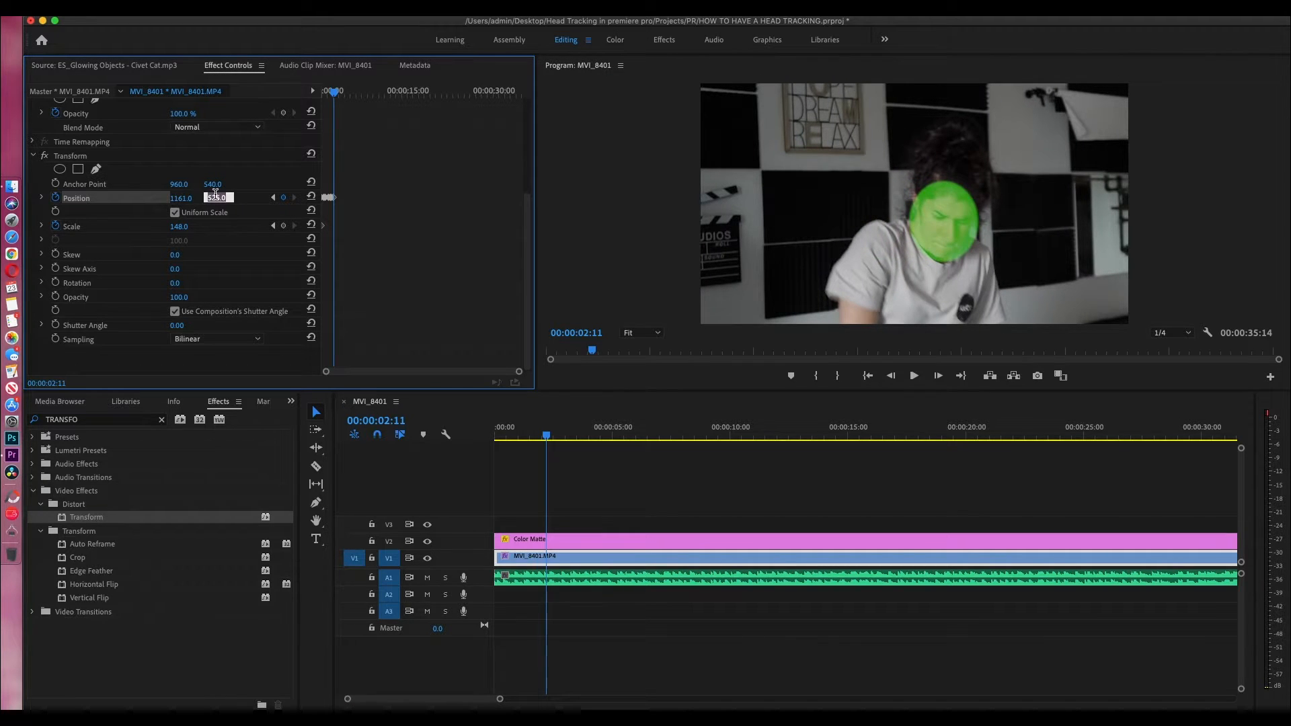
- Keyframe the Transform's horizontal position at 1024 a few frames further on and at 1370 for 00:00:02:47, keeping the face under the oval
{"action": "left_click_drag", "start_coordinate": [548, 437], "coordinate": [557, 438]}
{"action": "left_click_drag", "start_coordinate": [181, 199], "coordinate": [88, 199]}
{"action": "left_click_drag", "start_coordinate": [557, 441], "coordinate": [563, 441]}
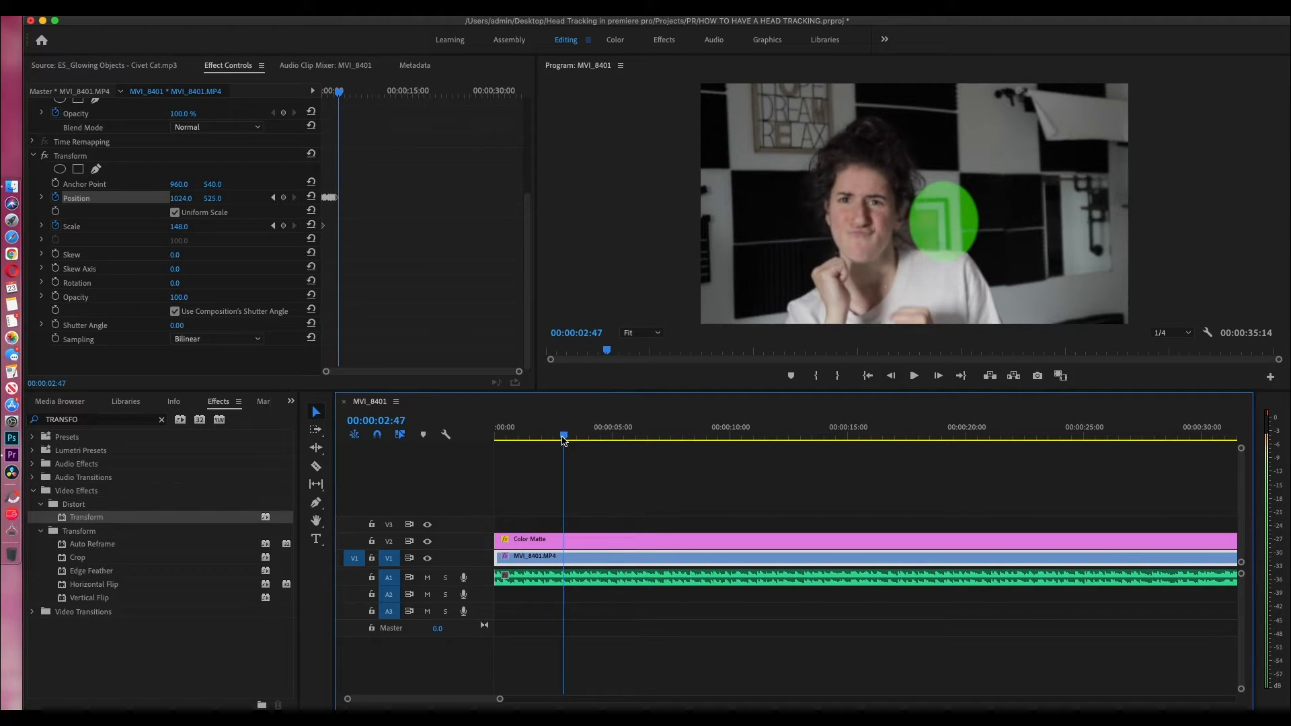
{"action": "left_click_drag", "start_coordinate": [184, 199], "coordinate": [417, 199]}
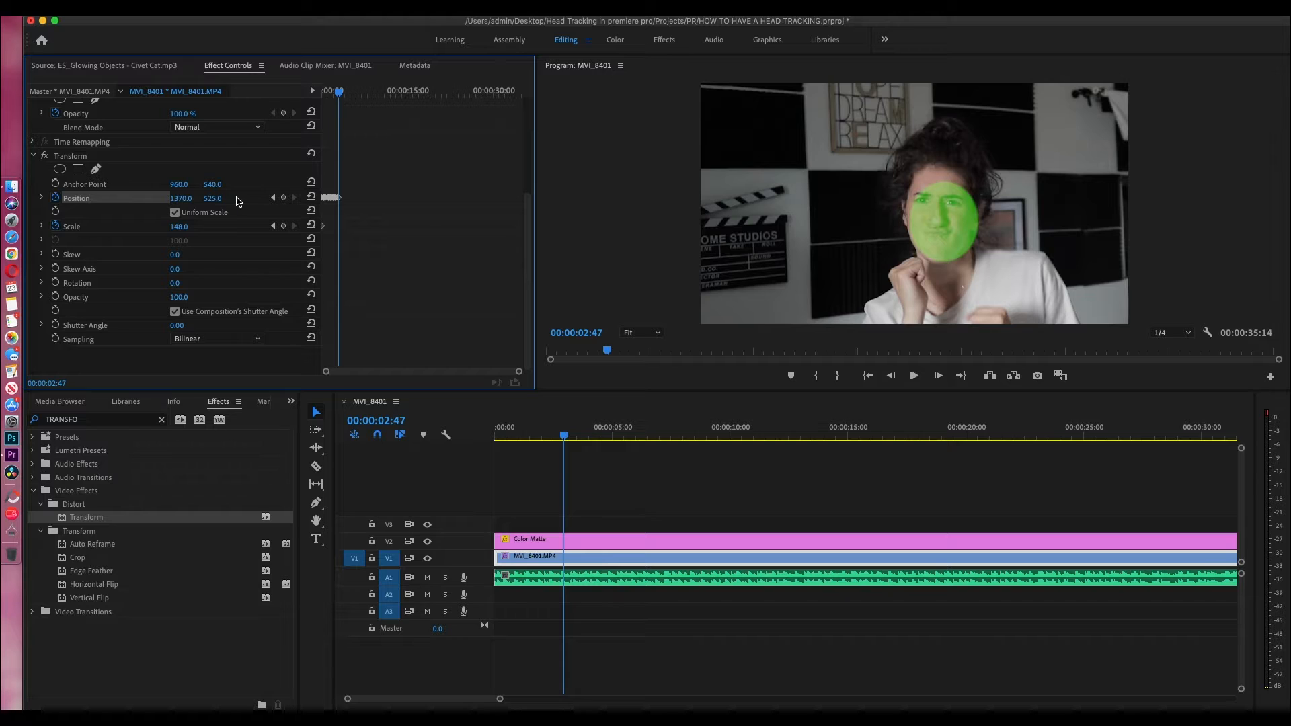
- Set the Transform's vertical position to 568 at 00:00:02:47 and keyframe the position at 1076, 683 for 00:00:03:15, aligning the face with the oval
{"action": "left_click_drag", "start_coordinate": [212, 199], "coordinate": [242, 199]}
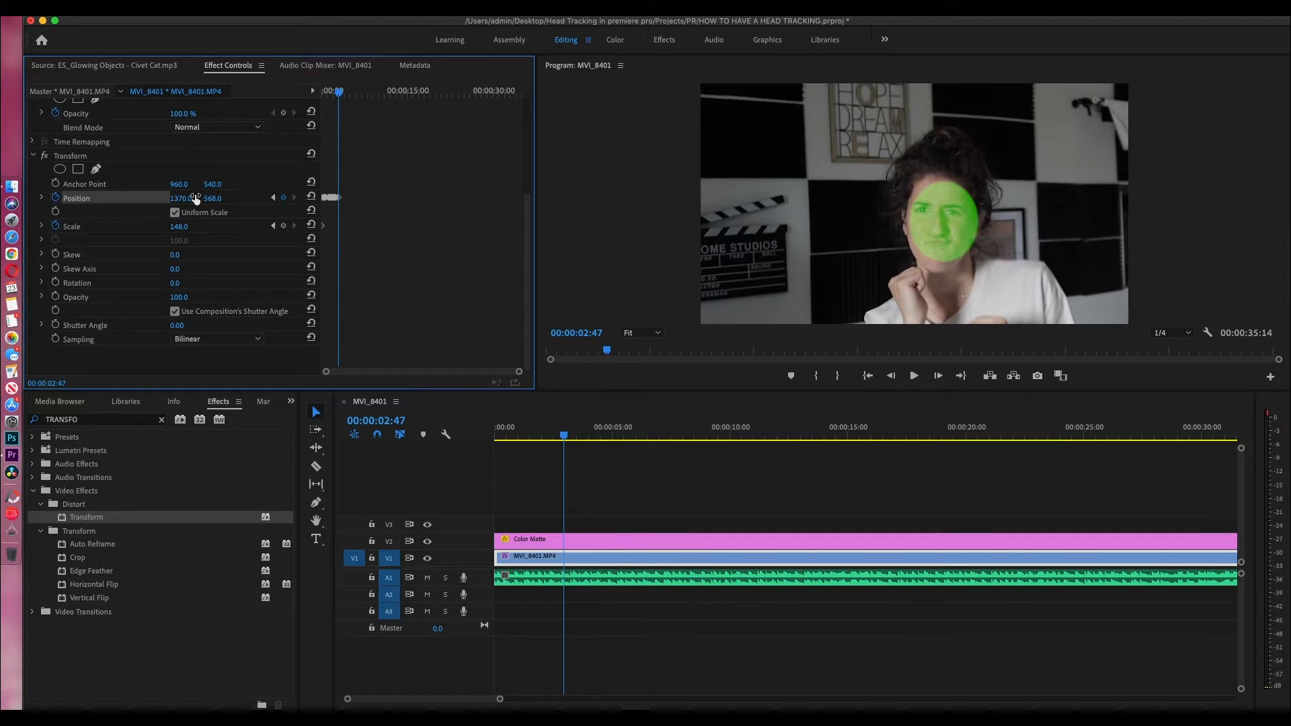
{"action": "left_click", "coordinate": [573, 437]}
{"action": "key", "text": "Right"}
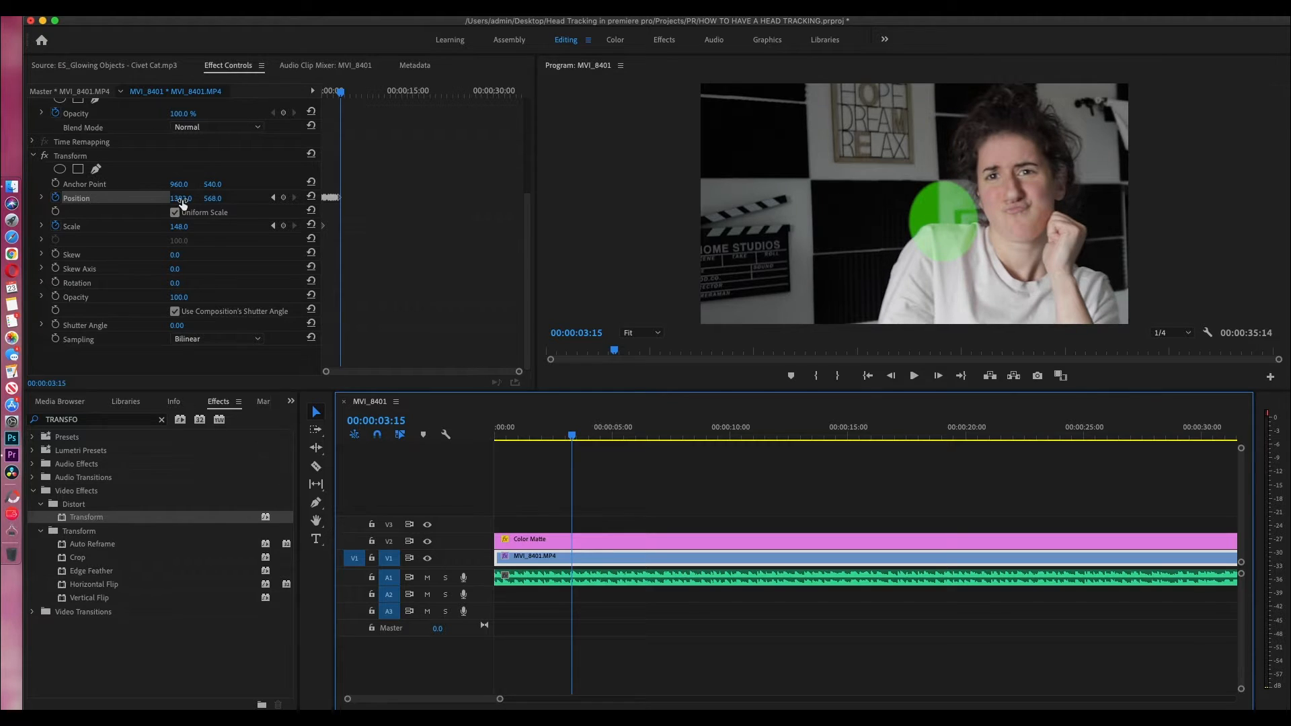
{"action": "left_click_drag", "start_coordinate": [181, 199], "coordinate": [27, 199]}
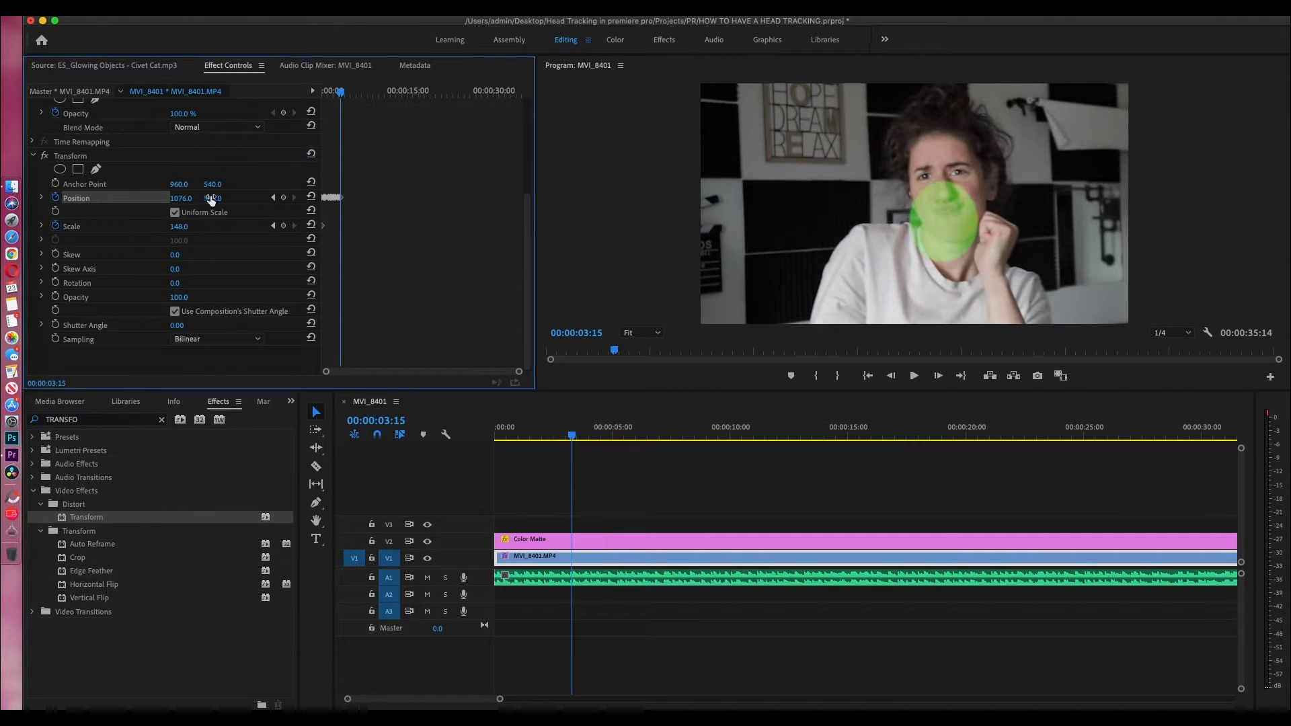
{"action": "left_click_drag", "start_coordinate": [221, 199], "coordinate": [298, 199]}
- Set the Color Matte clip's opacity to 0% at 00:00:03:15 and return the playhead to the start of the sequence
{"action": "scroll", "coordinate": [176, 190], "scroll_direction": "up", "scroll_amount": 5}
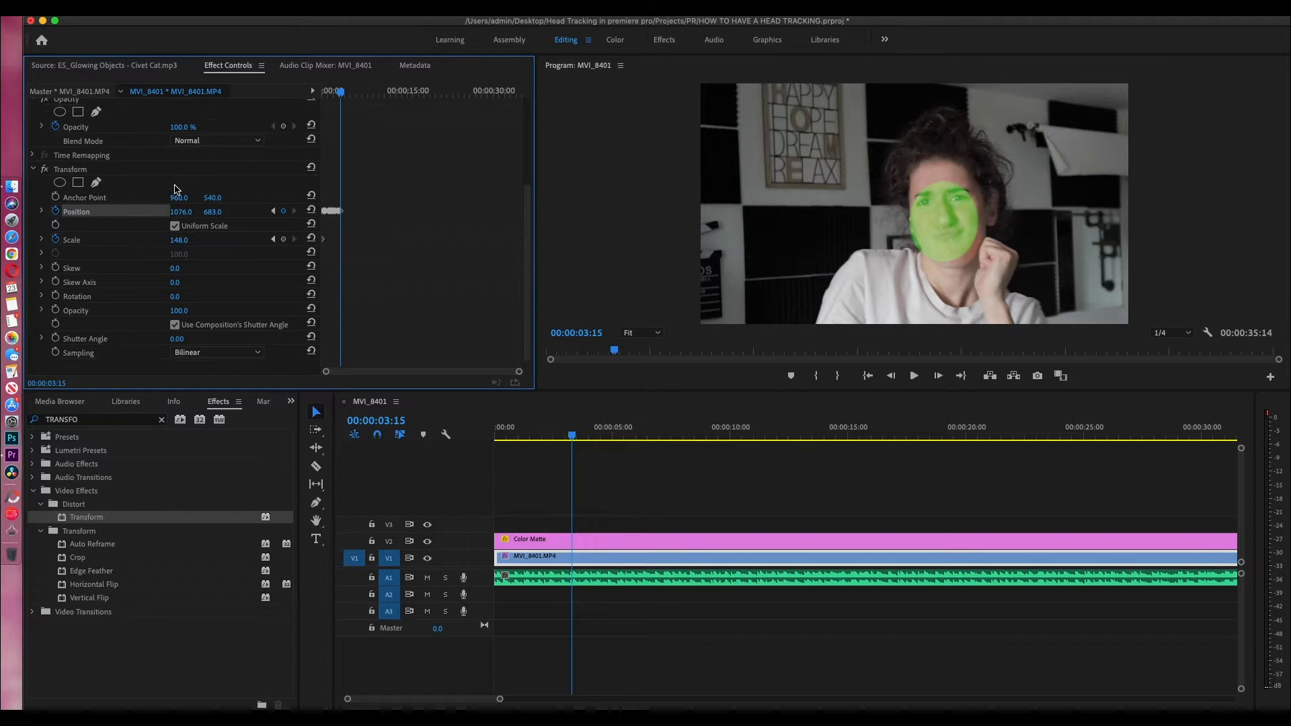
{"action": "scroll", "coordinate": [194, 246], "scroll_direction": "up", "scroll_amount": 2}
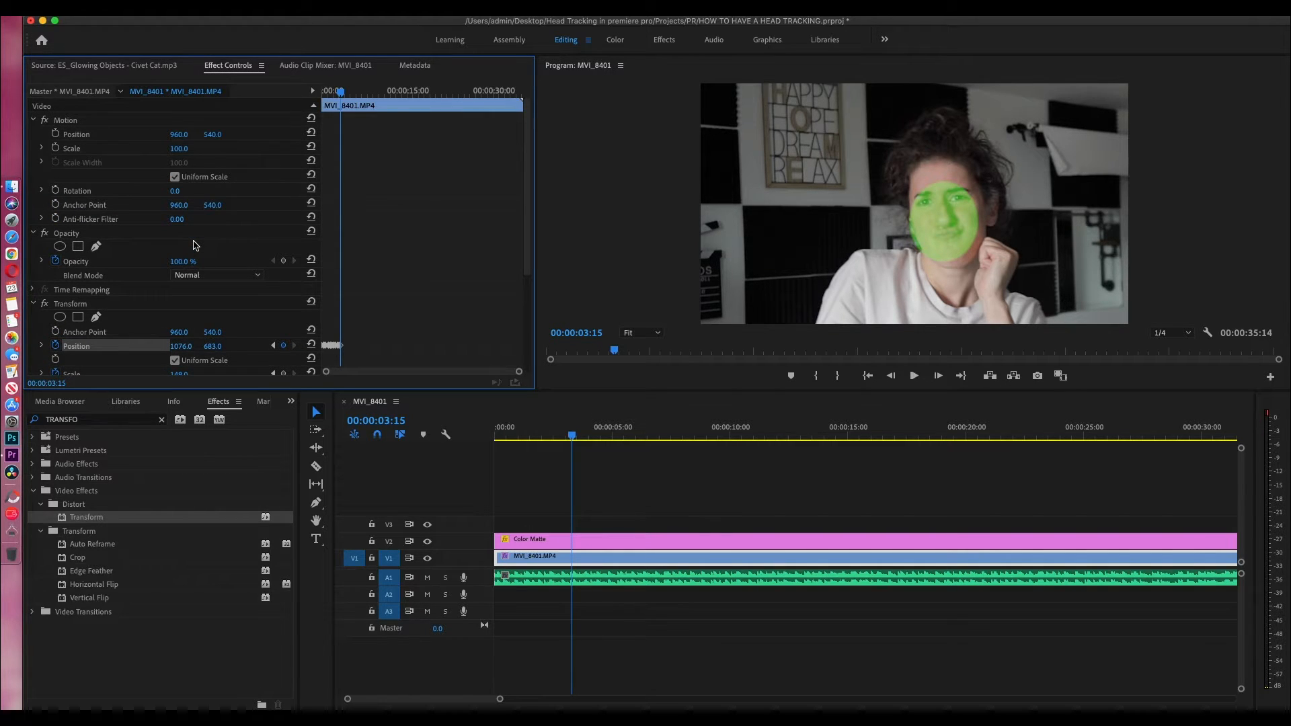
{"action": "scroll", "coordinate": [194, 246], "scroll_direction": "down", "scroll_amount": 5}
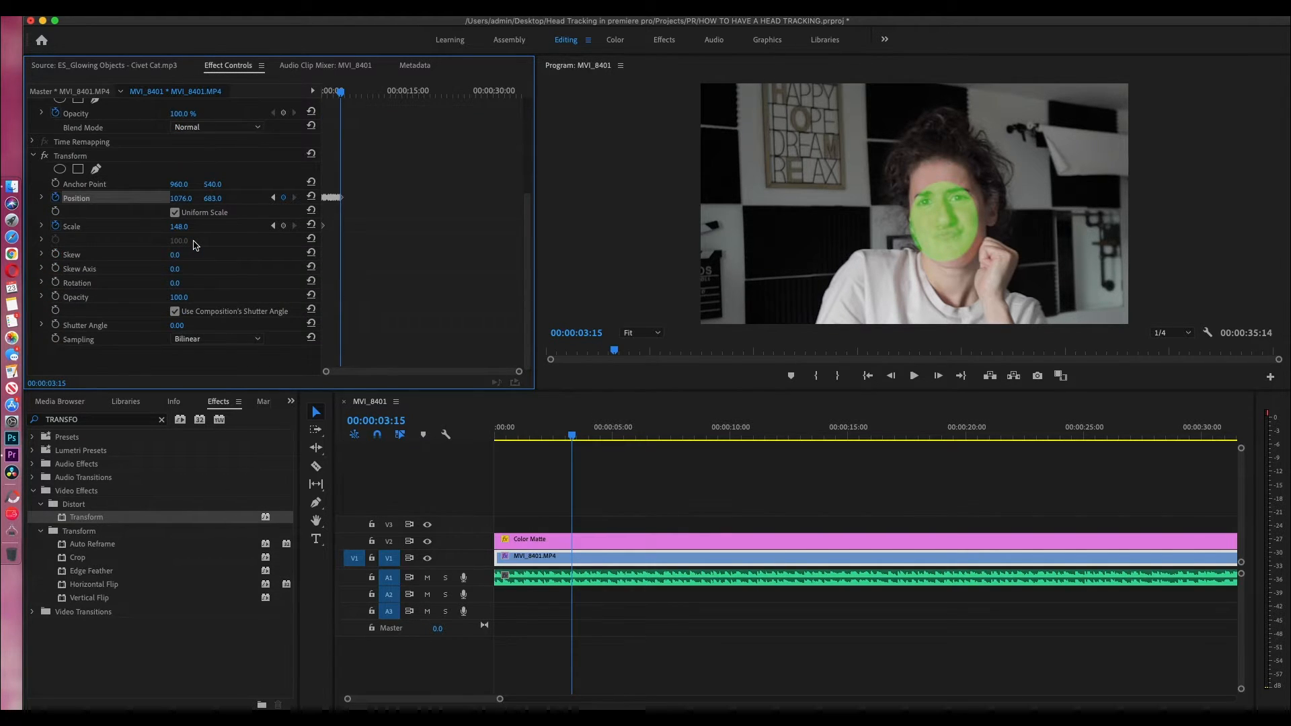
{"action": "scroll", "coordinate": [196, 250], "scroll_direction": "up", "scroll_amount": 5}
{"action": "left_click", "coordinate": [579, 538]}
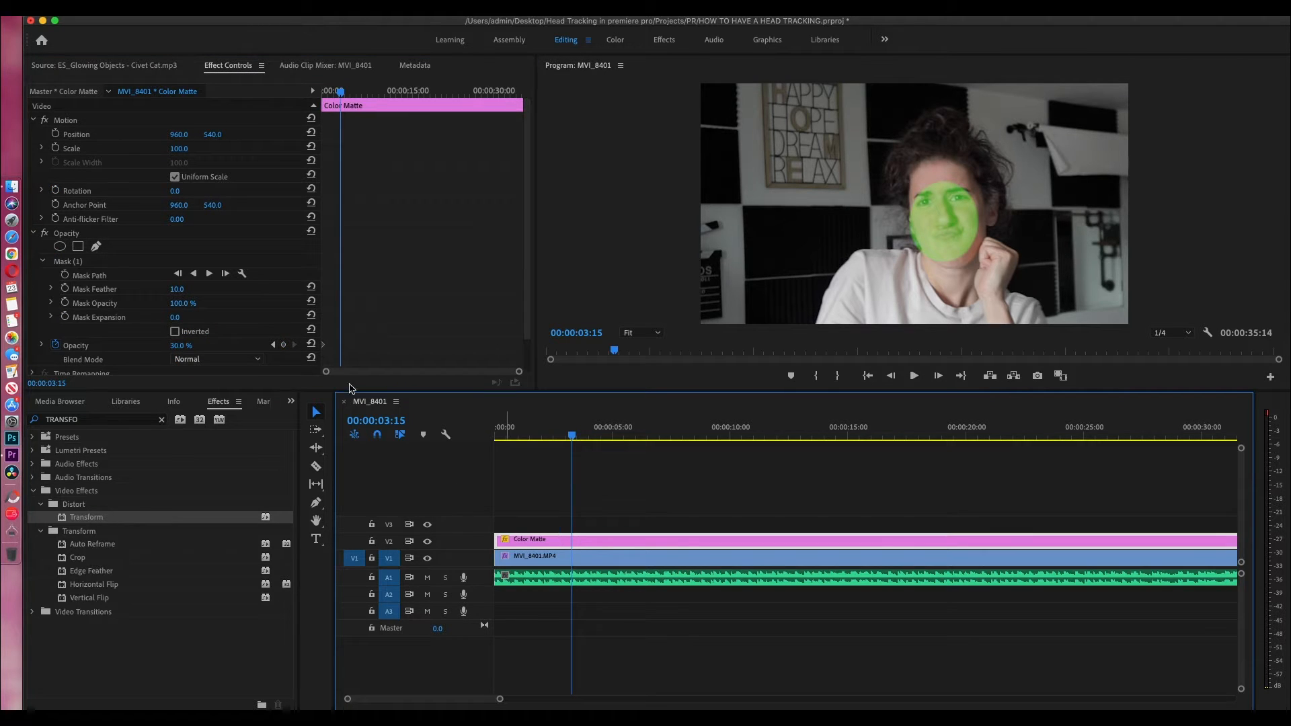
{"action": "left_click_drag", "start_coordinate": [179, 350], "coordinate": [158, 349]}
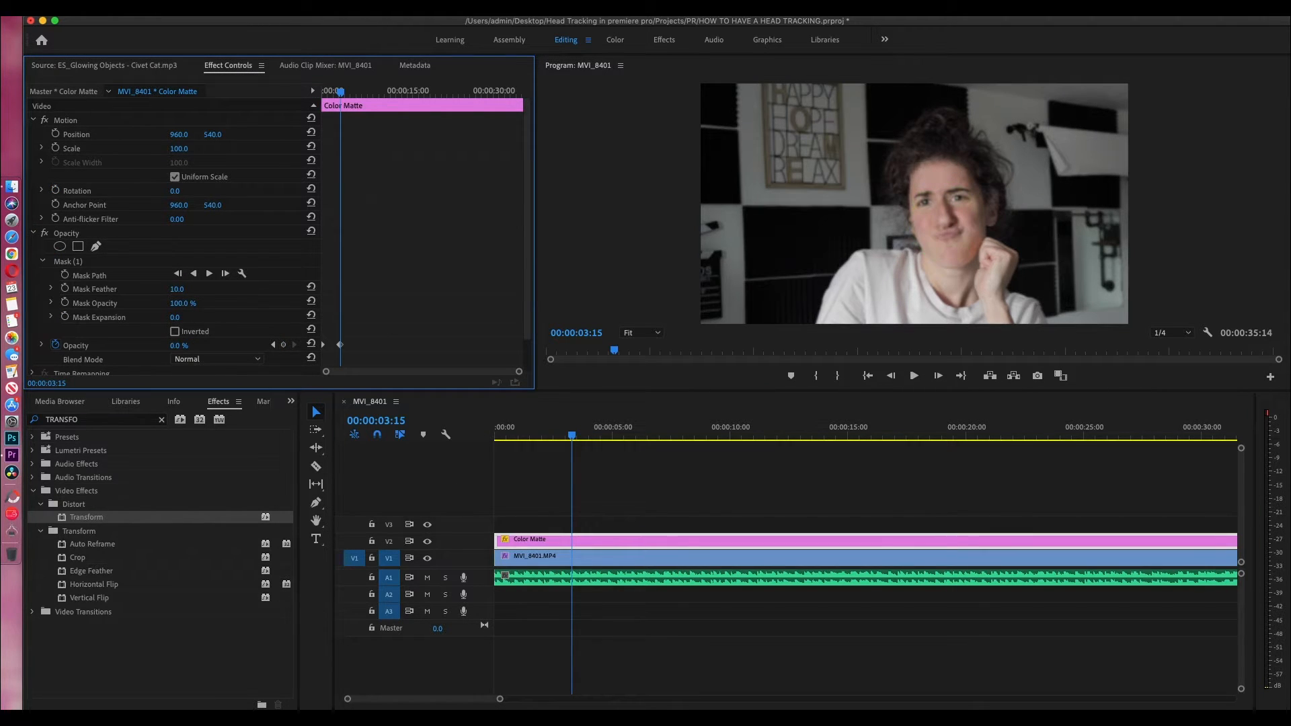
{"action": "left_click_drag", "start_coordinate": [518, 428], "coordinate": [493, 435]}
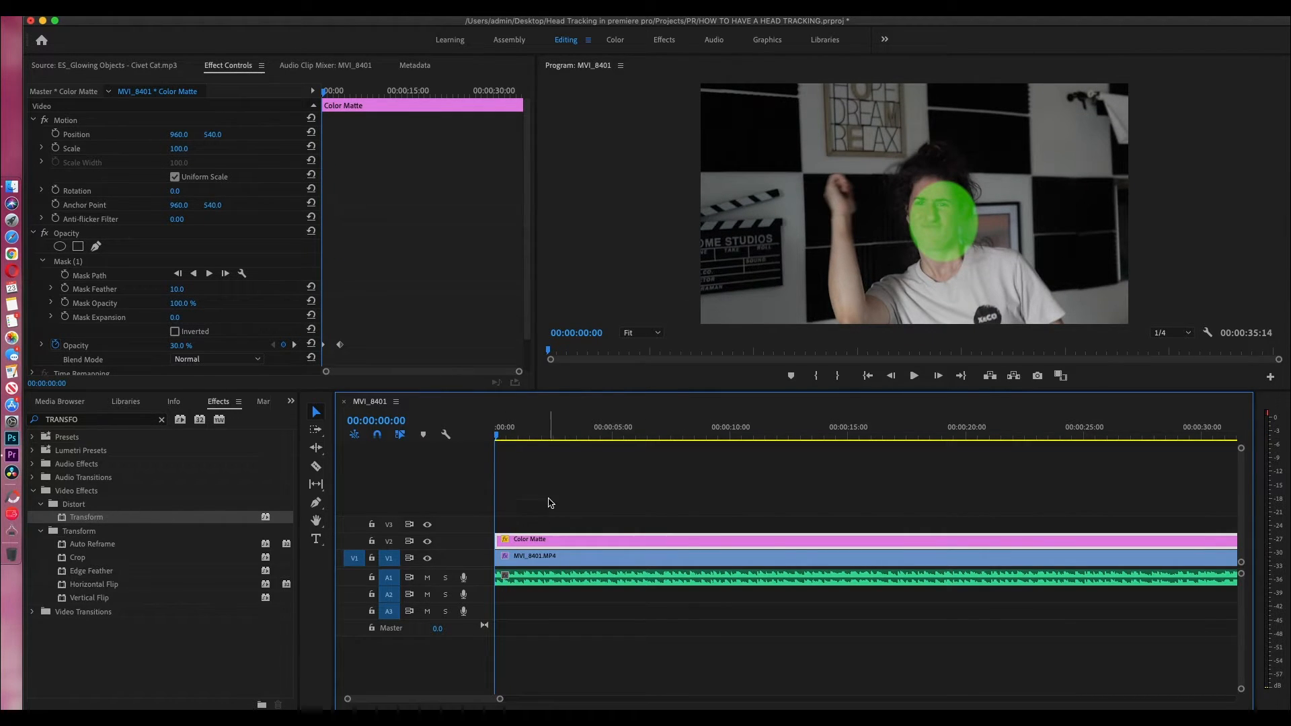